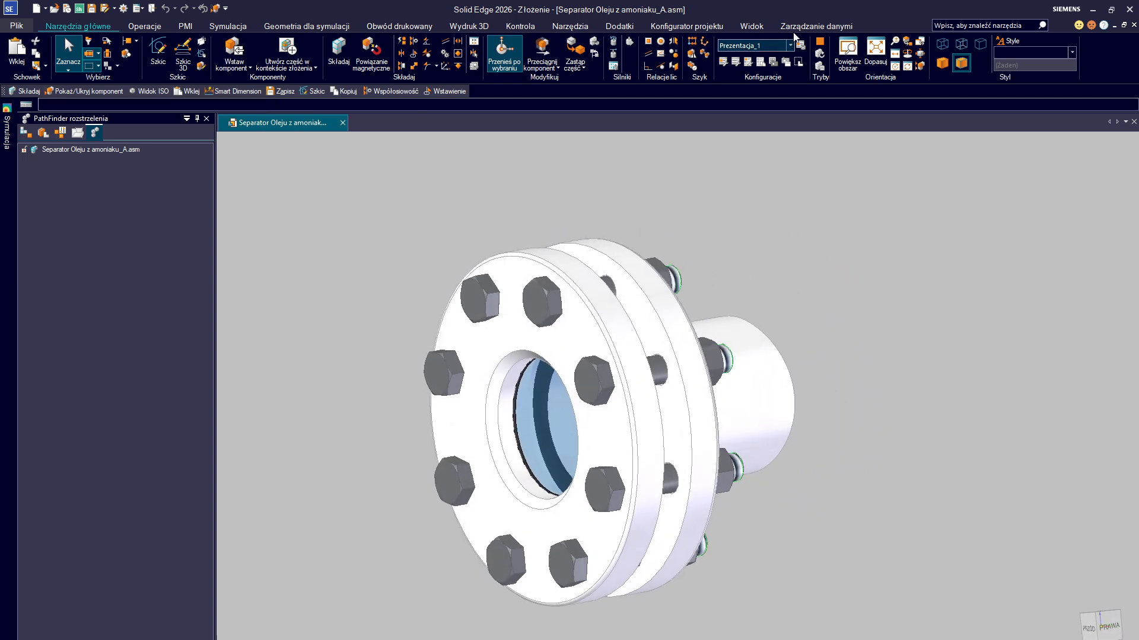
Step: Enter the Explode-Render-Animate environment and select the eight M16x85 flange bolts as the parts to explode
left_click(570, 26)
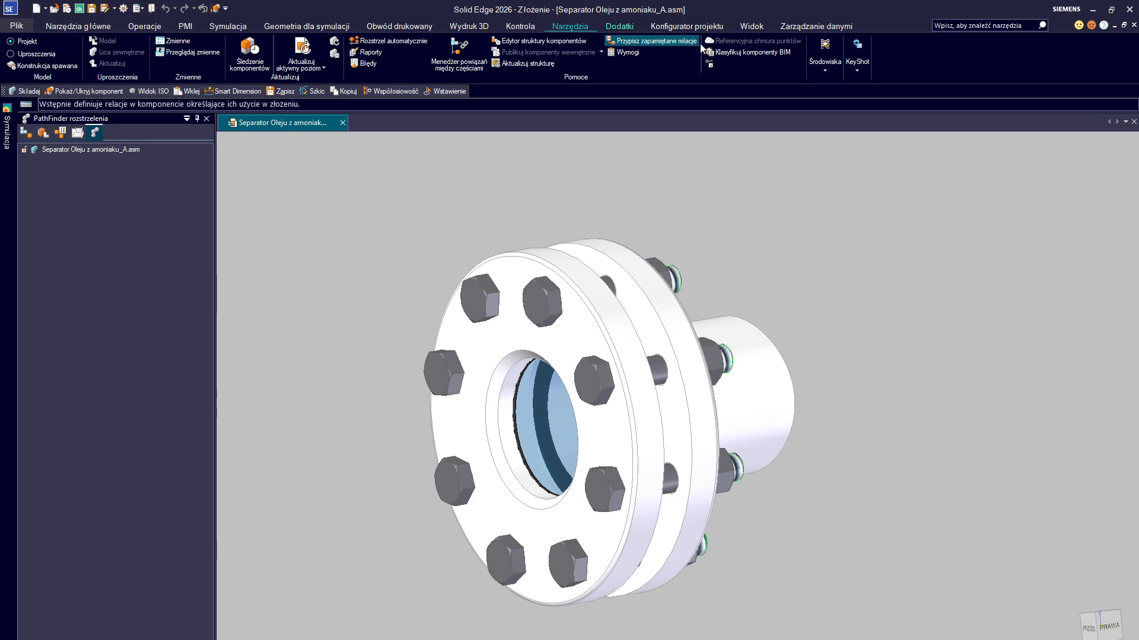
left_click(824, 53)
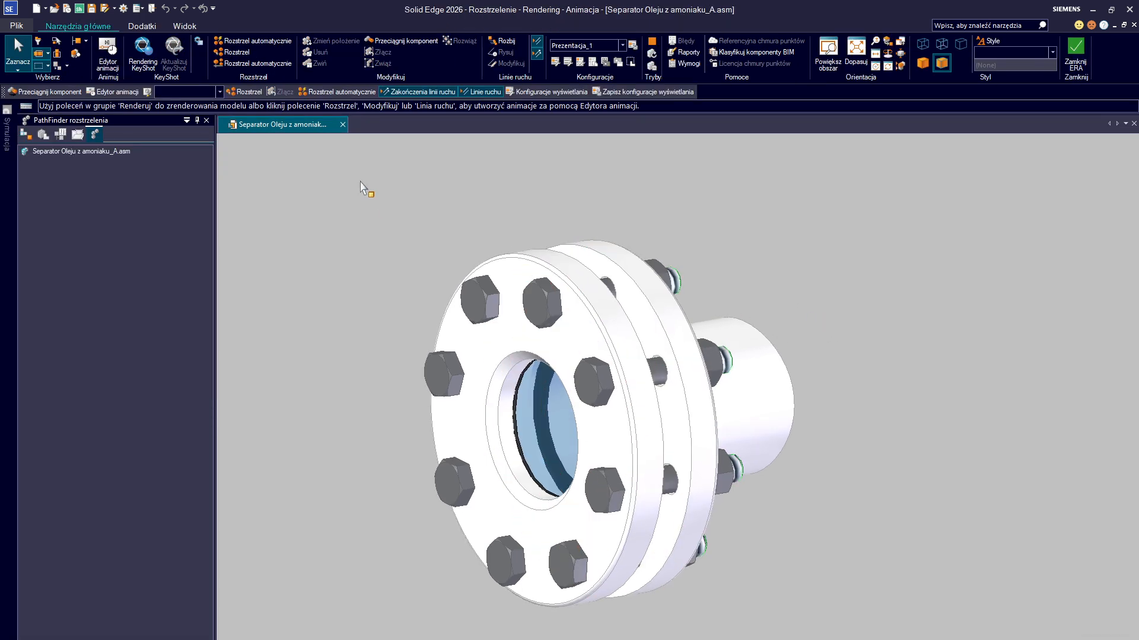
left_click(236, 56)
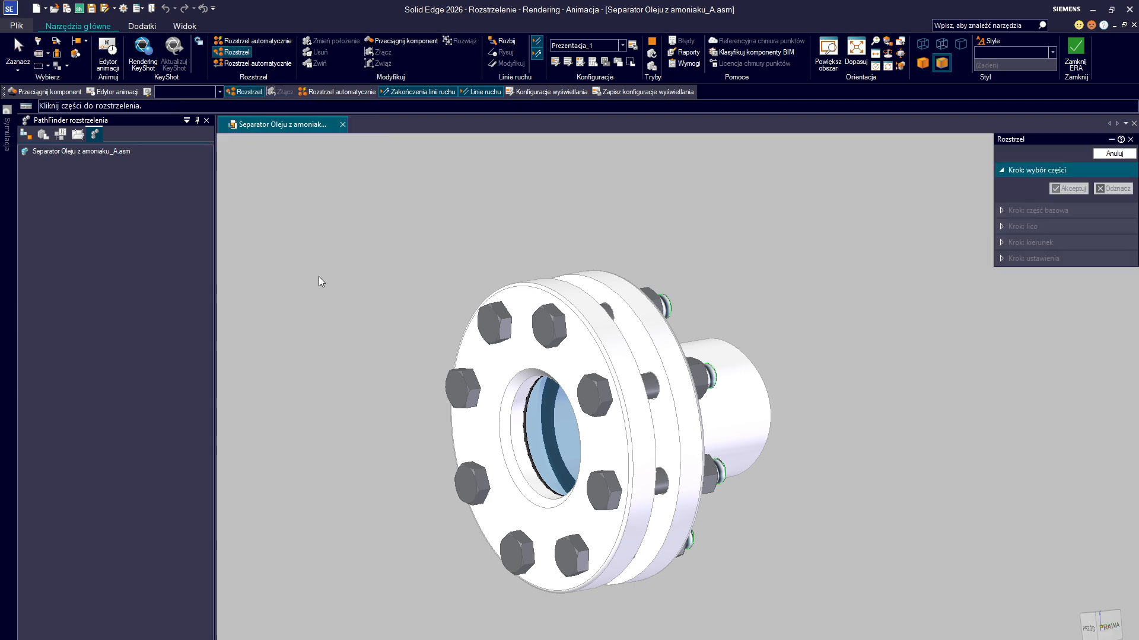
left_click(494, 324)
left_click(548, 326)
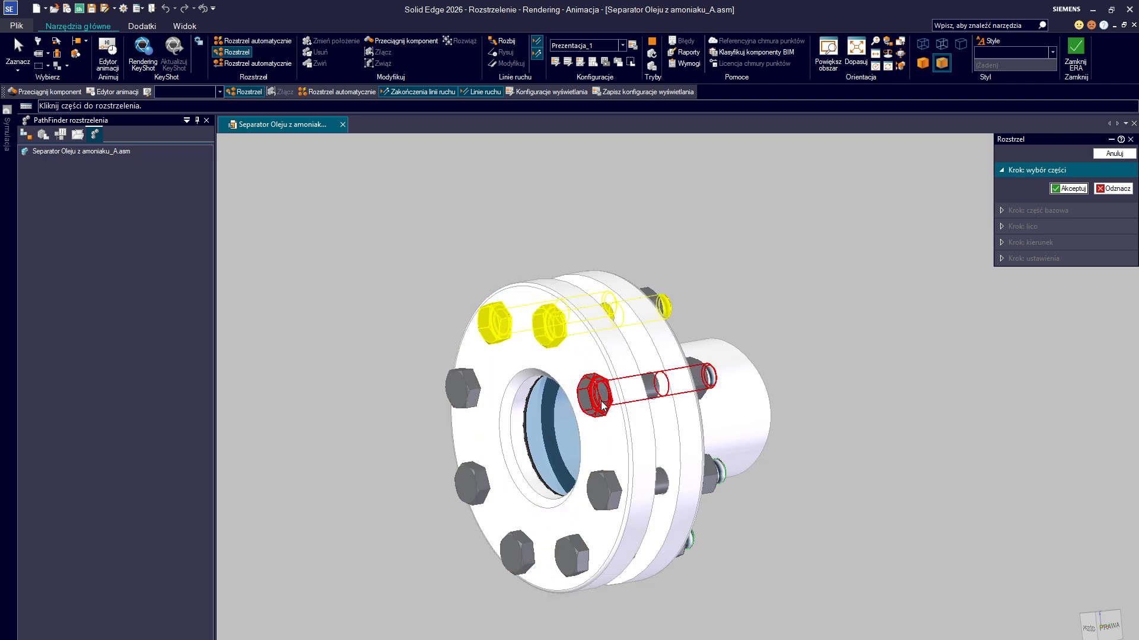
left_click(596, 397)
left_click(601, 488)
left_click(573, 555)
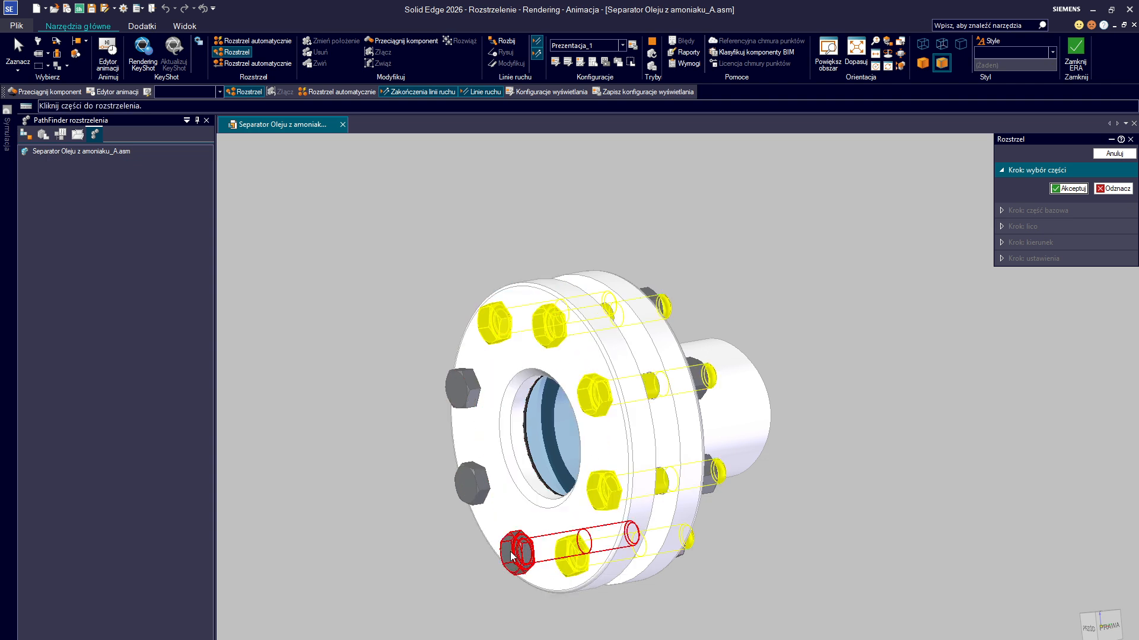
left_click(517, 551)
left_click(482, 483)
left_click(514, 375)
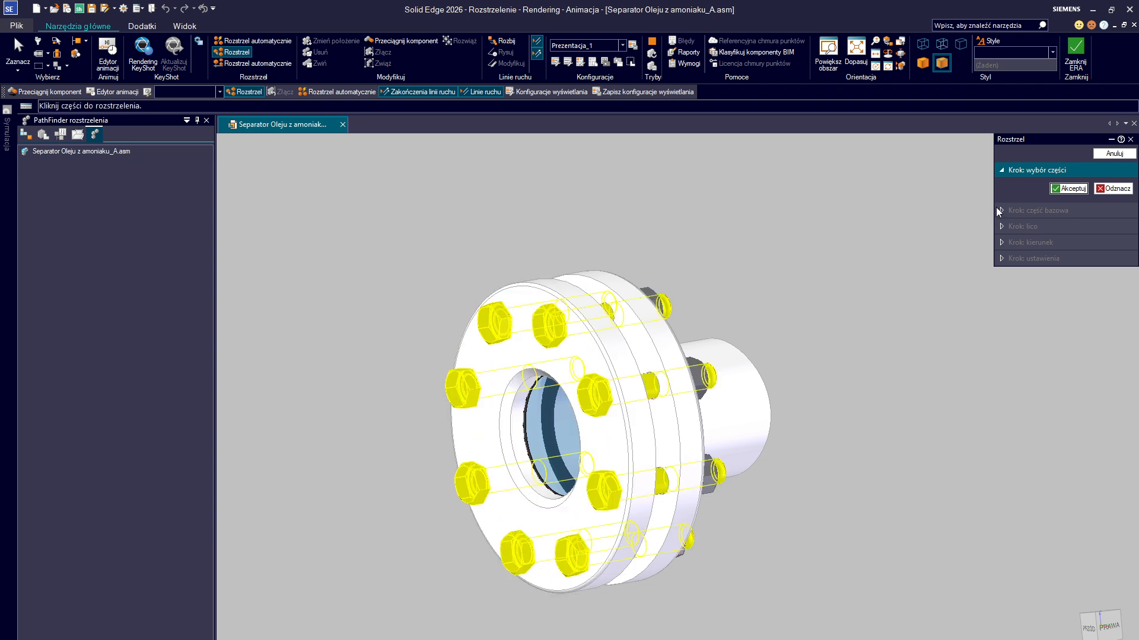
left_click(1073, 189)
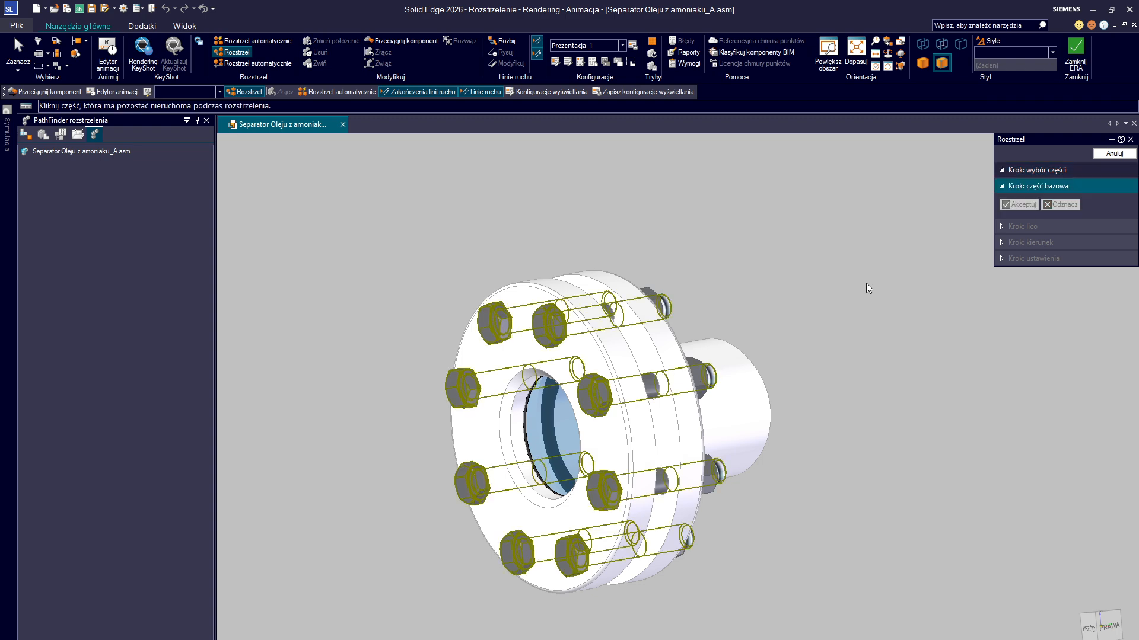
Step: Explode the bolts as one unit 300 mm outward, using the rear flange as base part and its front face as reference
left_click(638, 356)
left_click(650, 351)
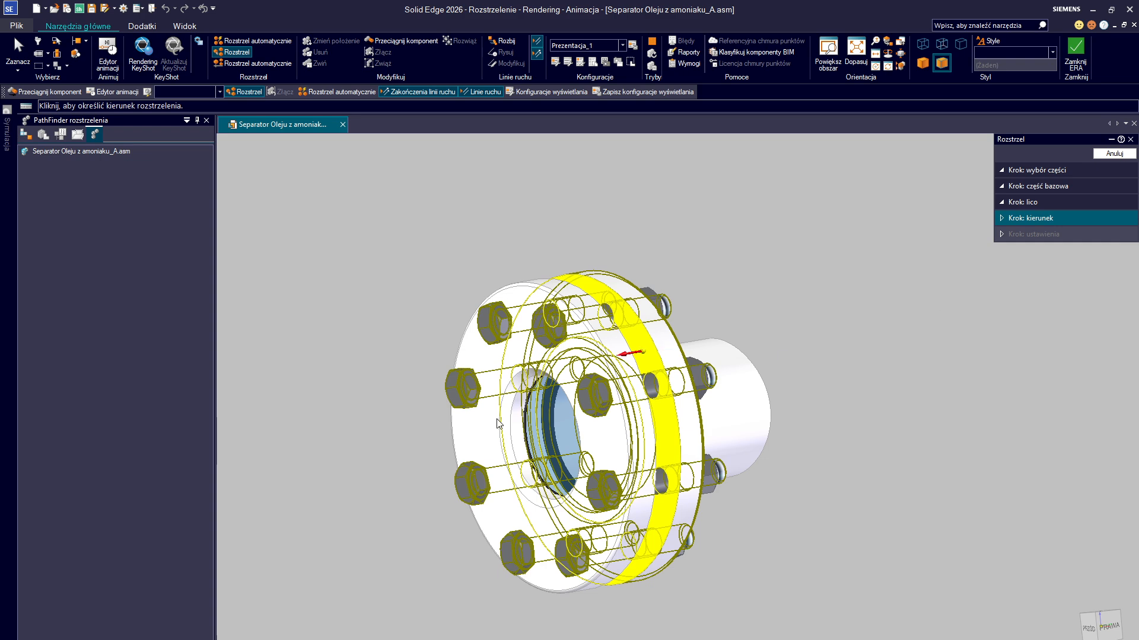
left_click(319, 477)
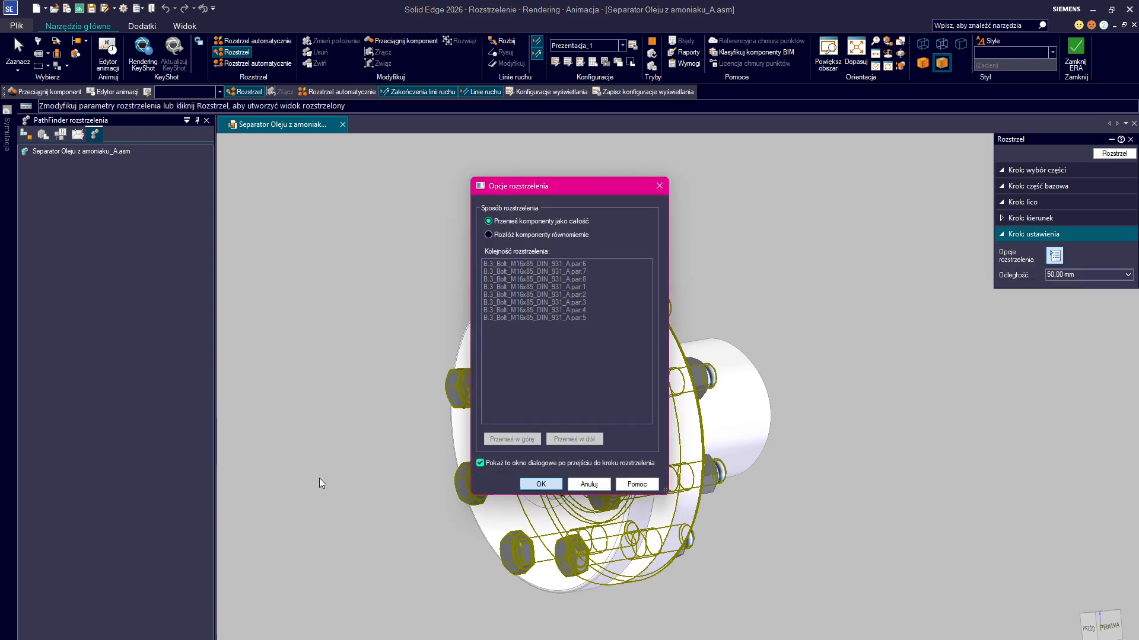
left_click(540, 484)
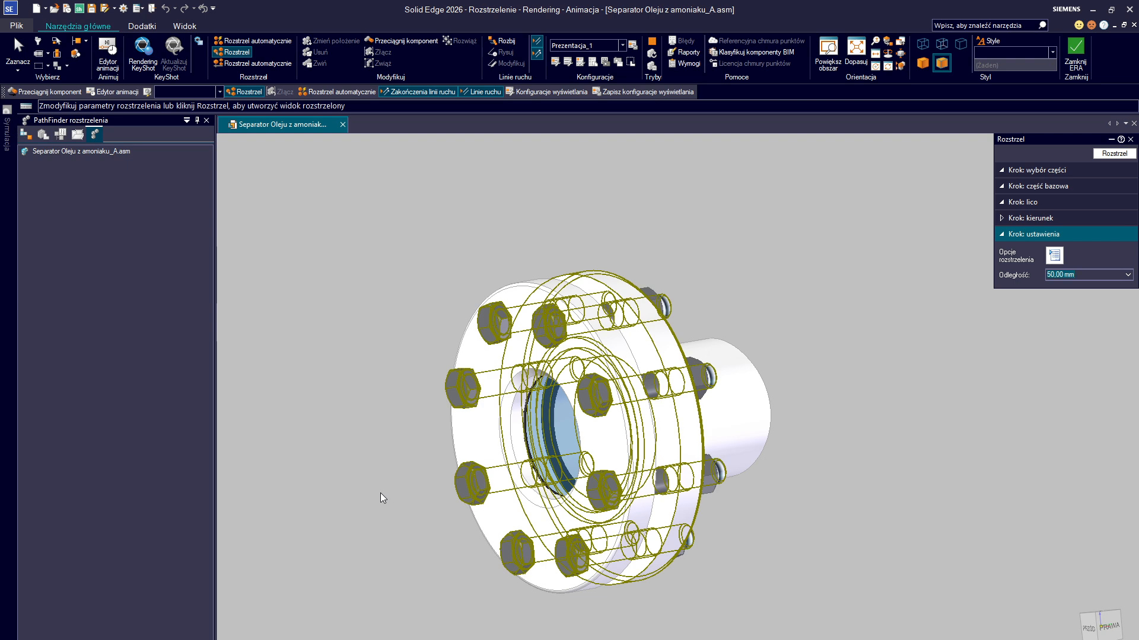
key("Return")
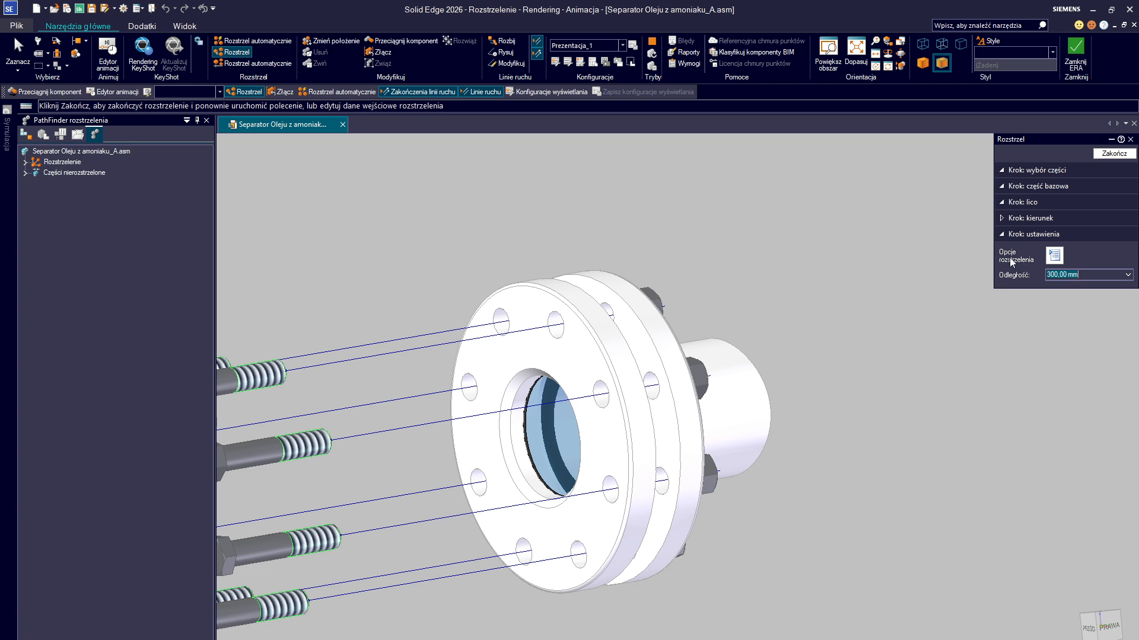
left_click(1114, 154)
key("Escape")
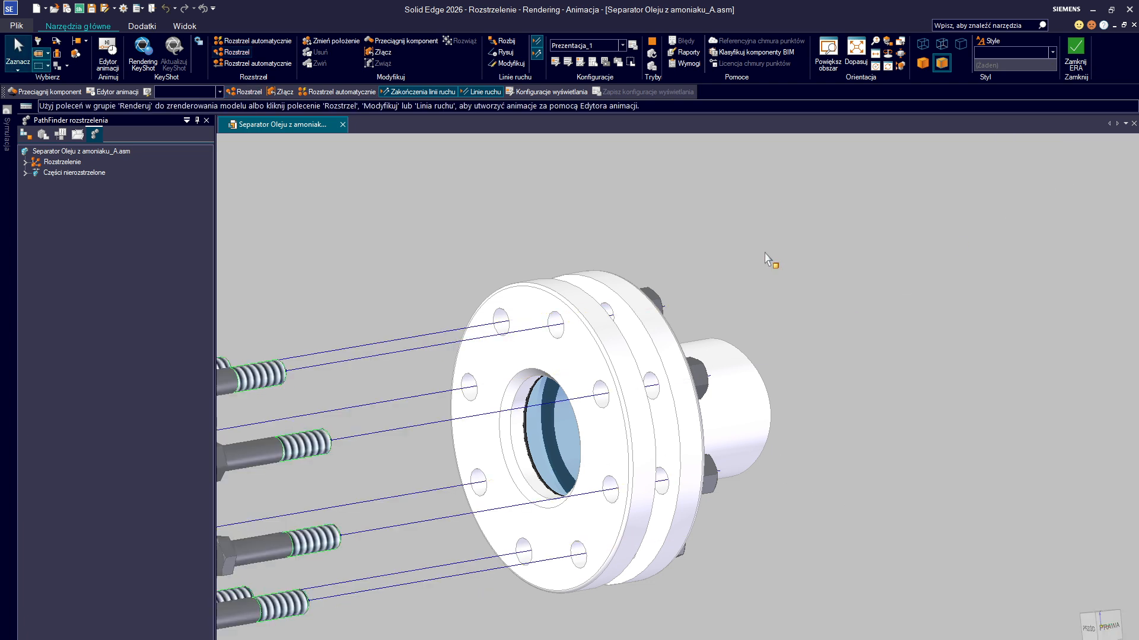
Step: Explode the front flange 200 mm toward the bolts, with the rear flange as base part and its front face as reference
left_click(225, 52)
left_click(535, 331)
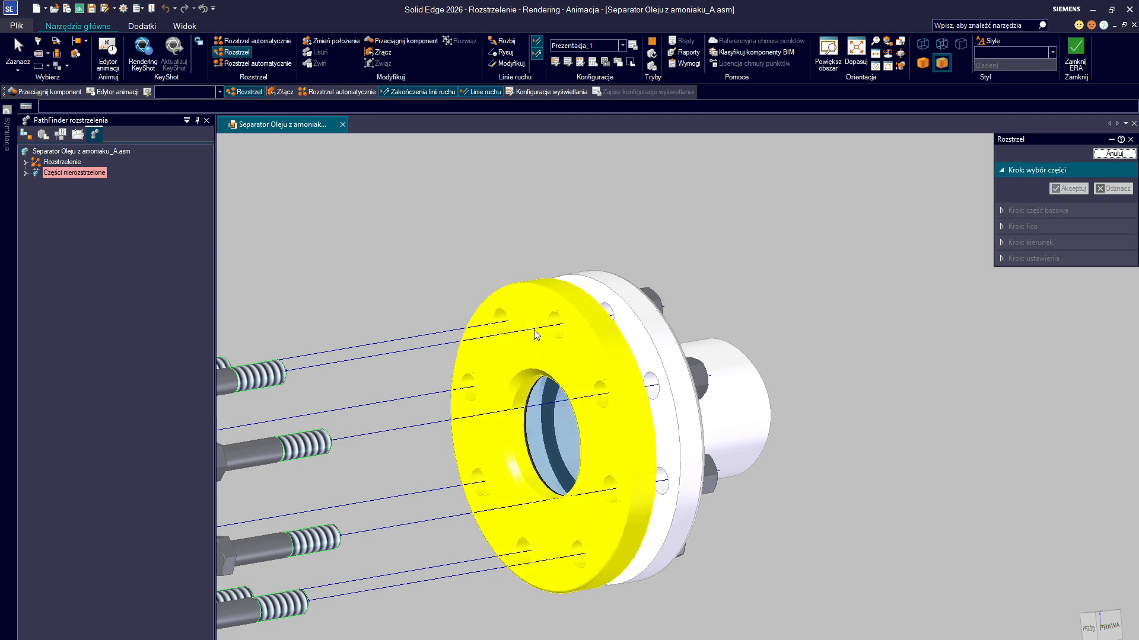
left_click(1069, 188)
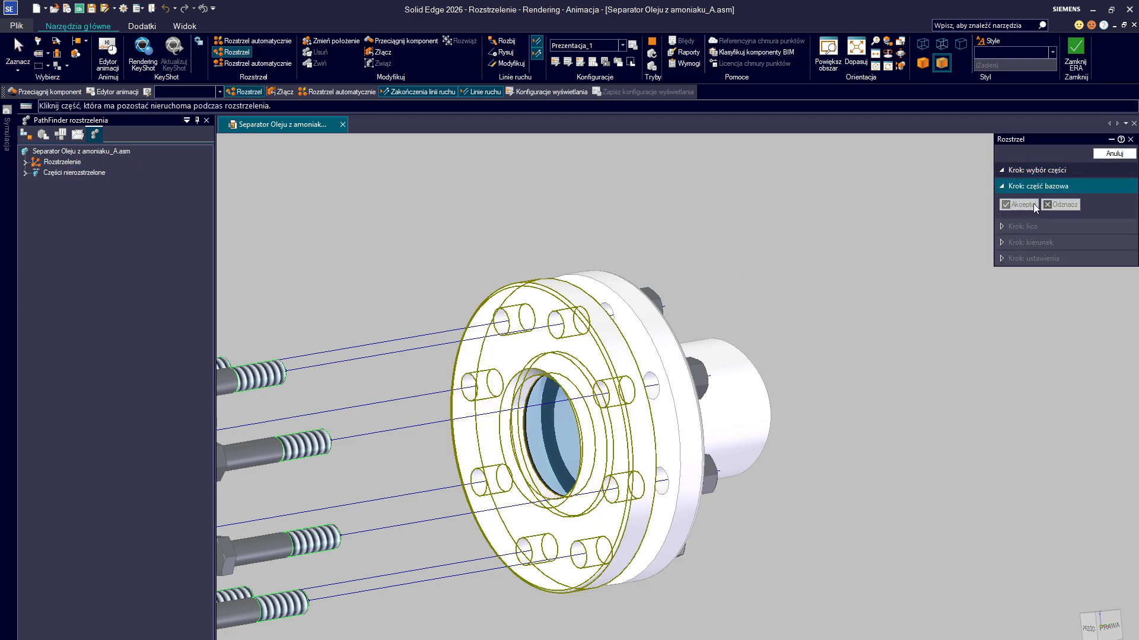
left_click(648, 364)
left_click(654, 361)
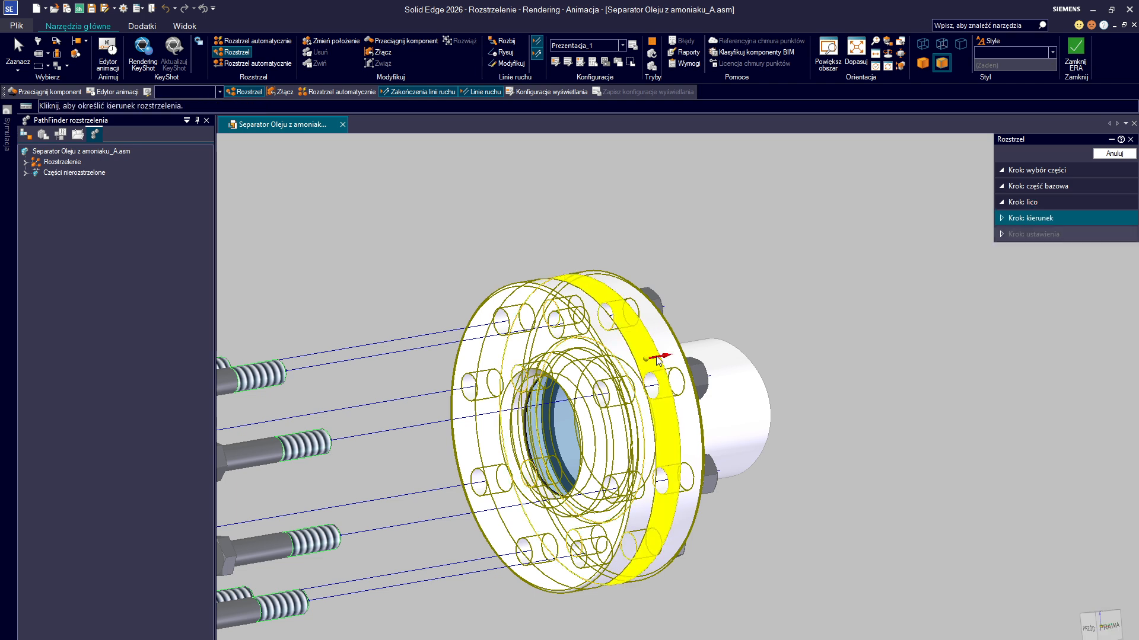
left_click(433, 453)
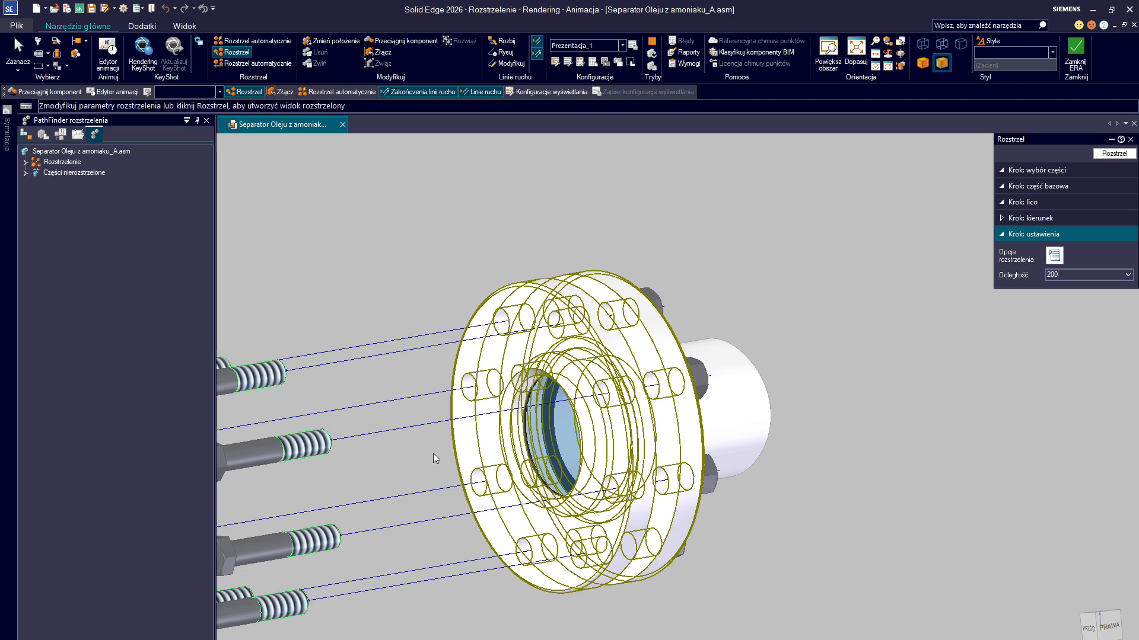
key("Return")
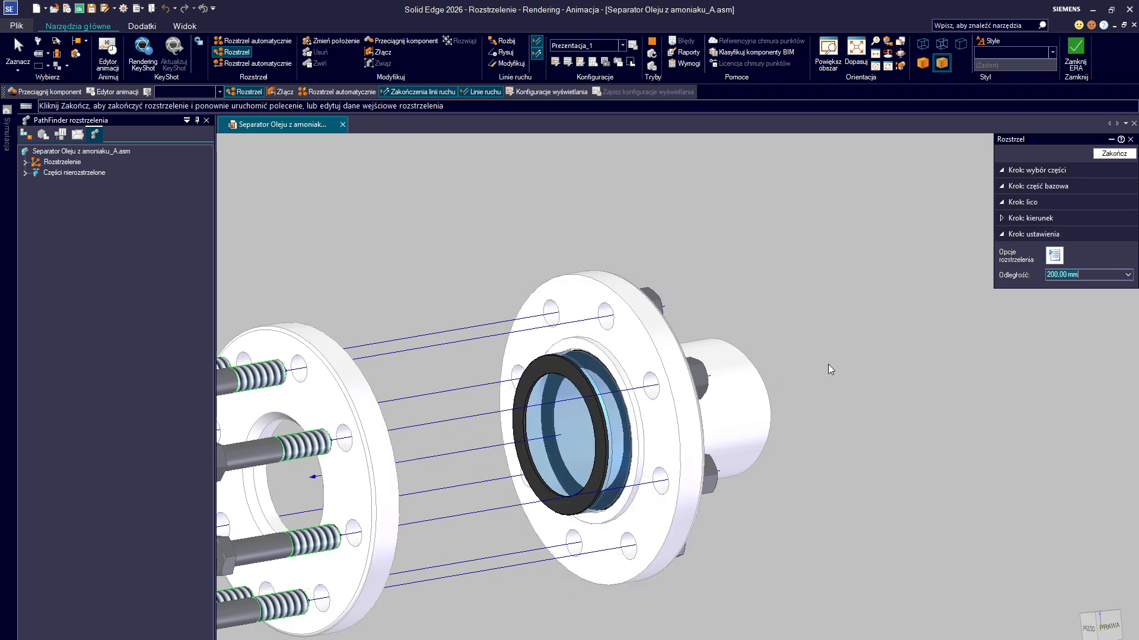
left_click(1113, 153)
key("Escape")
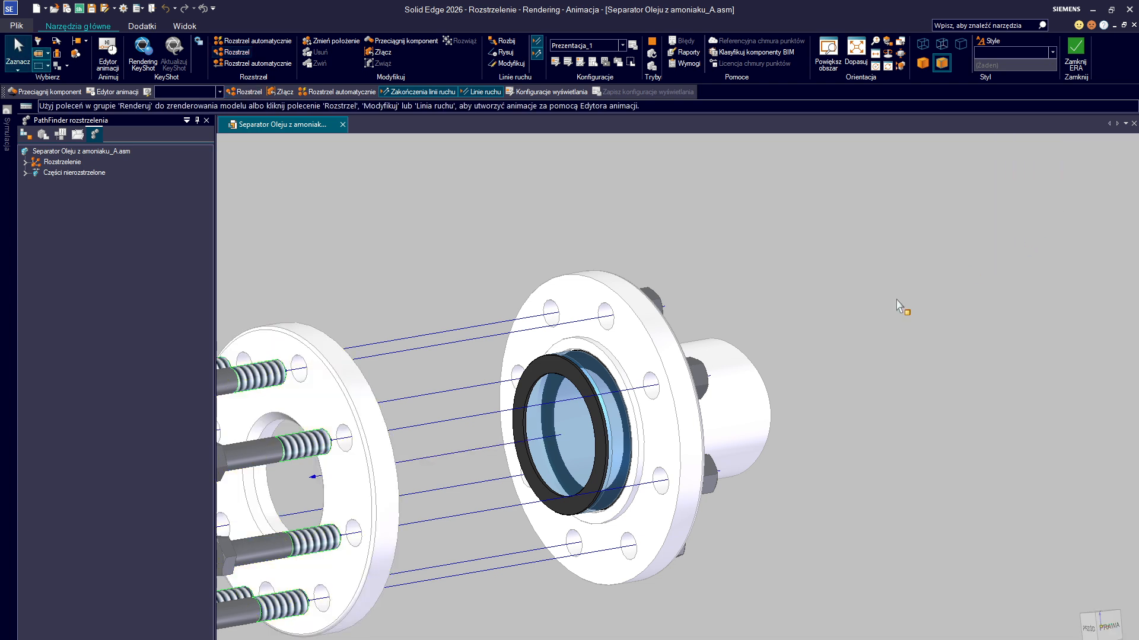
Step: Explode the outer black gasket 150 mm toward the front flange, referencing the rear flange's front face
left_click(236, 52)
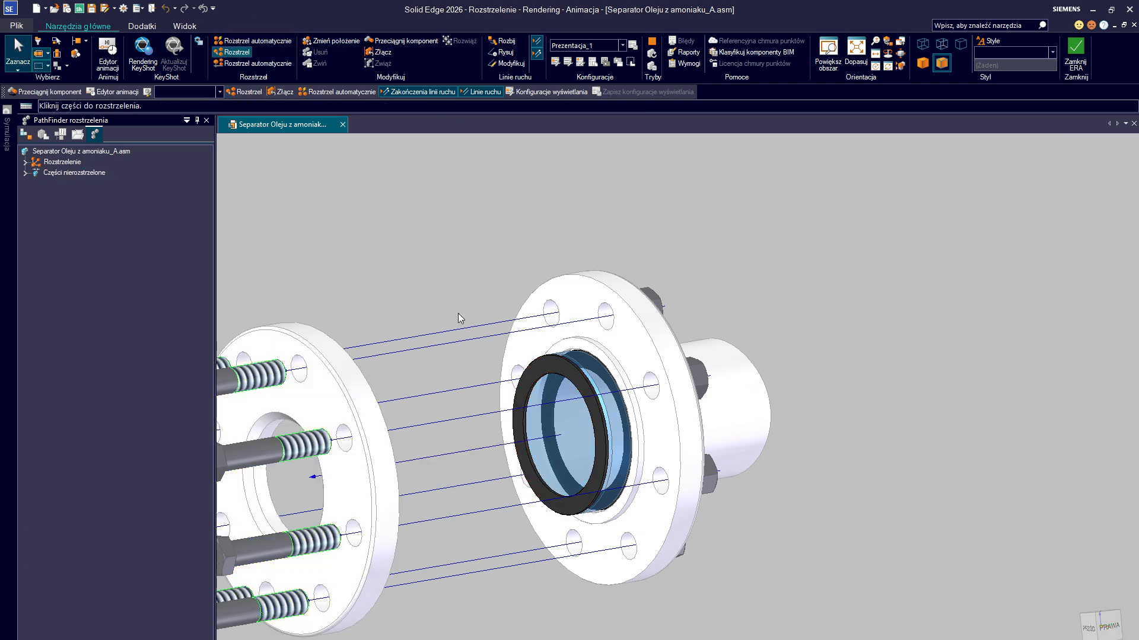
left_click(565, 374)
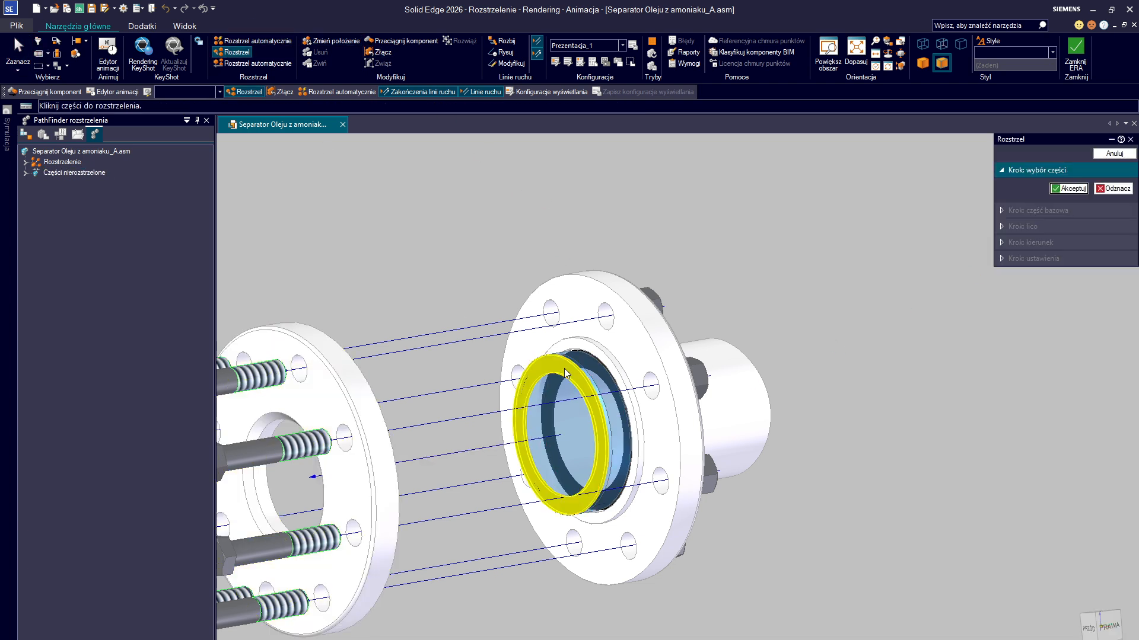
left_click(1062, 189)
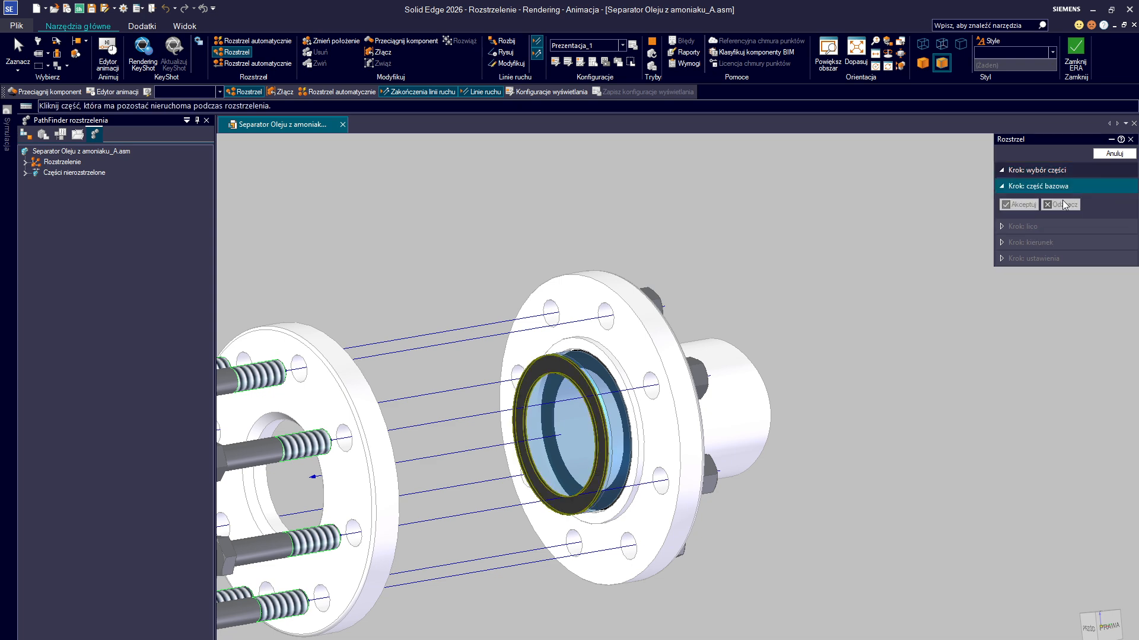
left_click(652, 431)
left_click(650, 430)
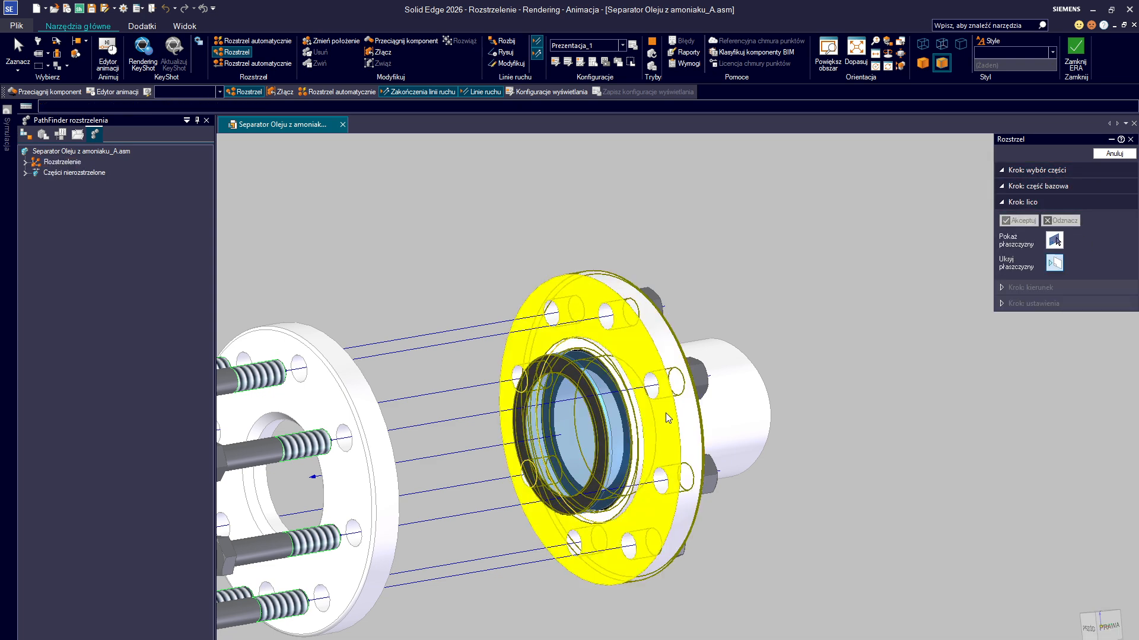
left_click(471, 510)
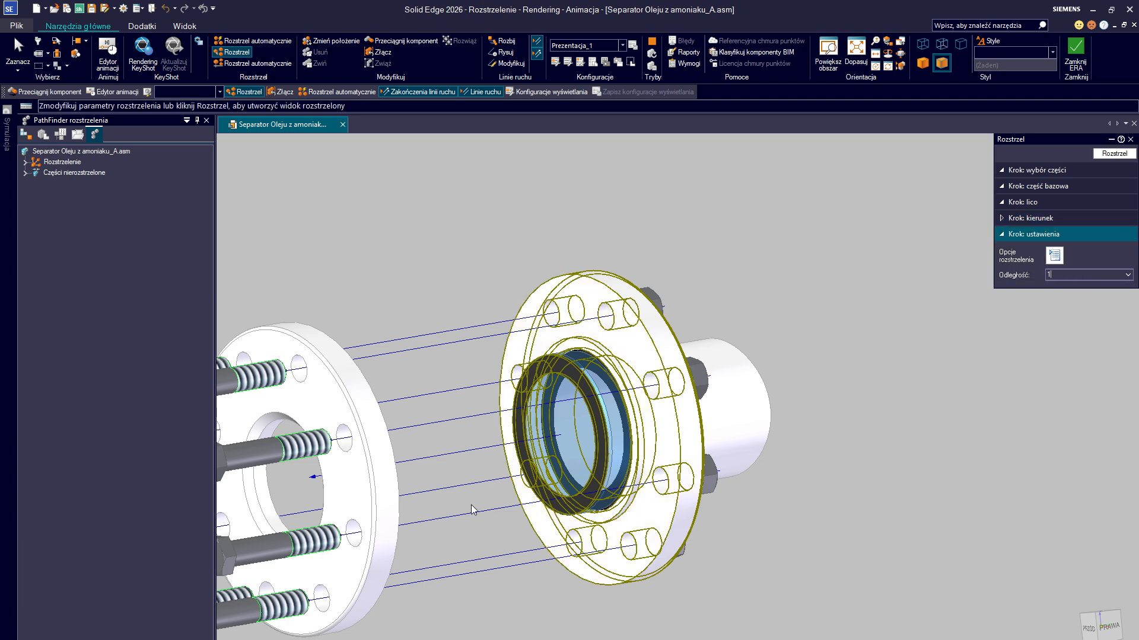
type("150")
key("Return")
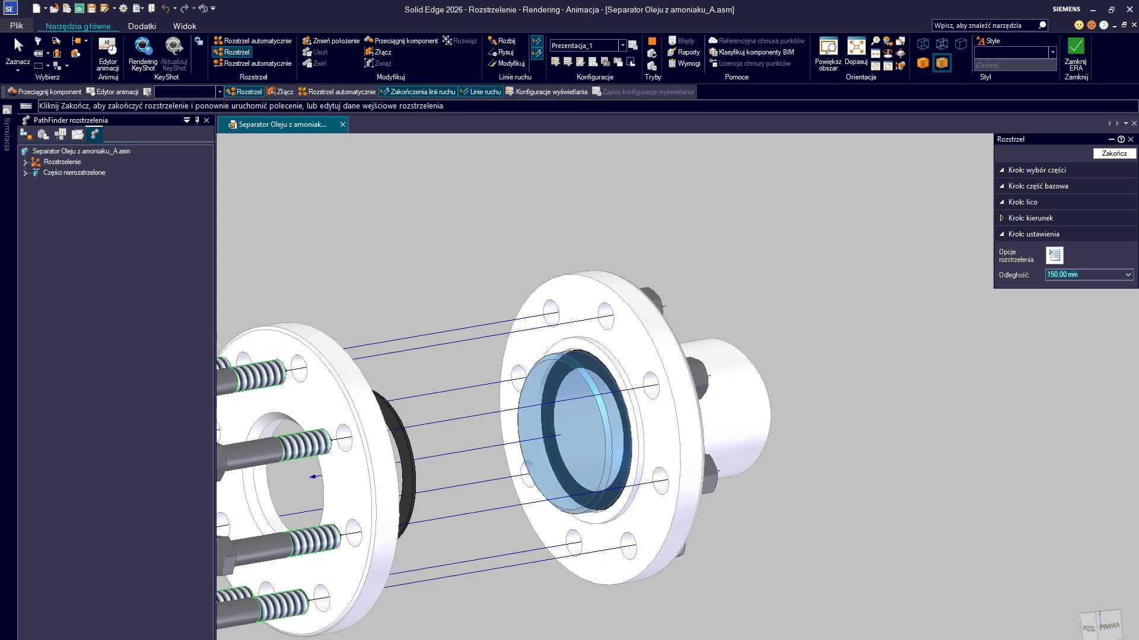
left_click(1107, 154)
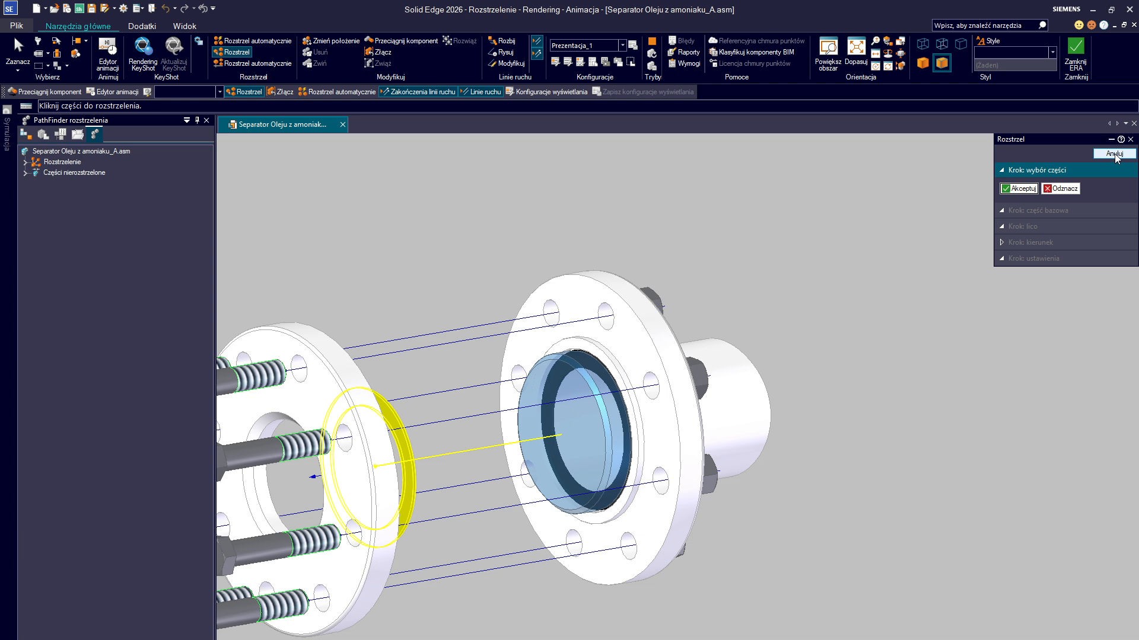
left_click(1113, 154)
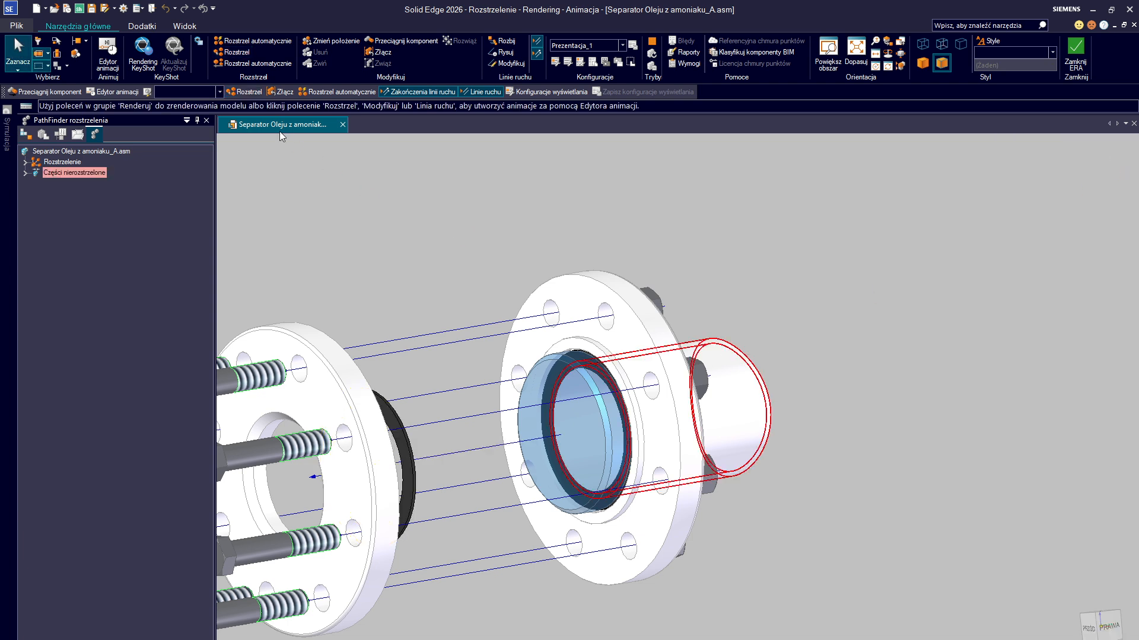
Step: Explode the blue sight glass 100 mm toward the outer gasket, referencing the rear flange's front face
left_click(237, 51)
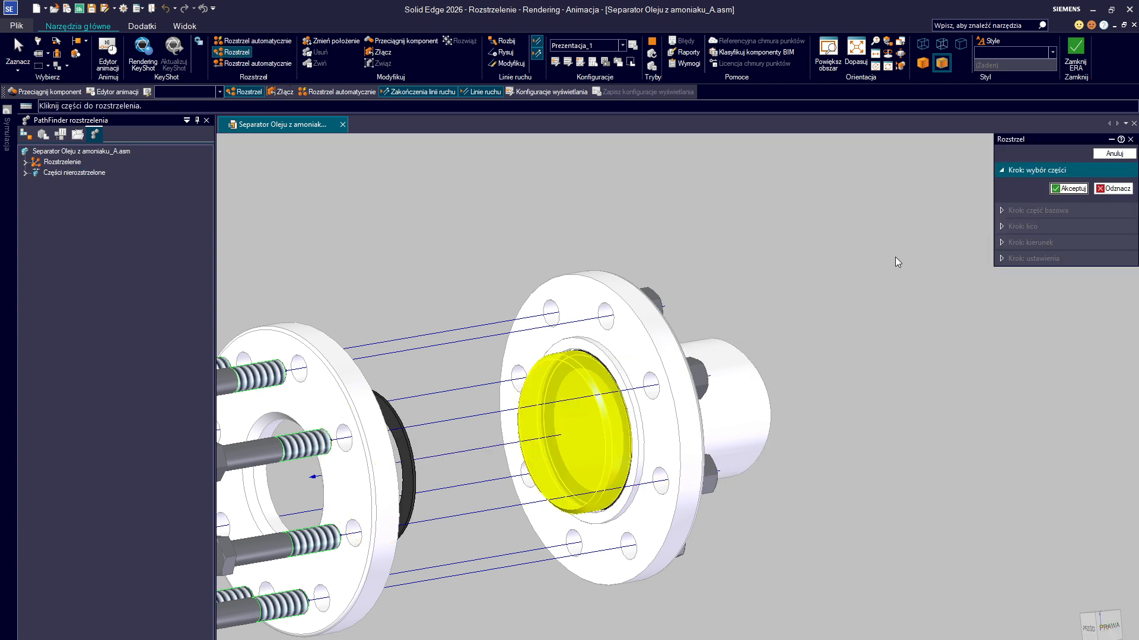
left_click(1063, 190)
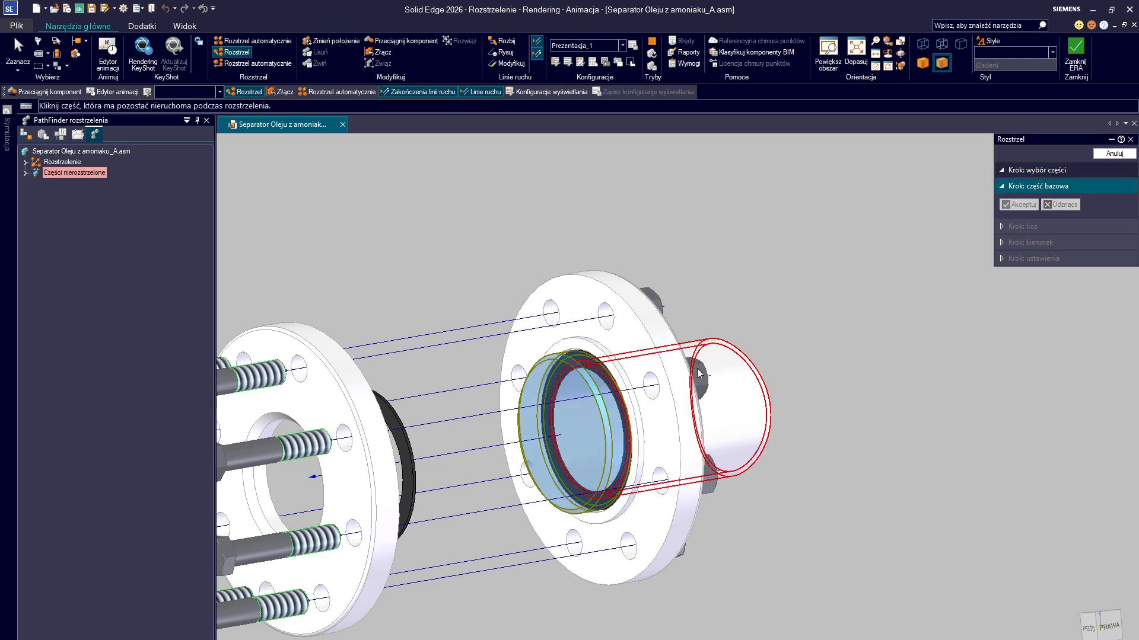
left_click(656, 359)
left_click(643, 368)
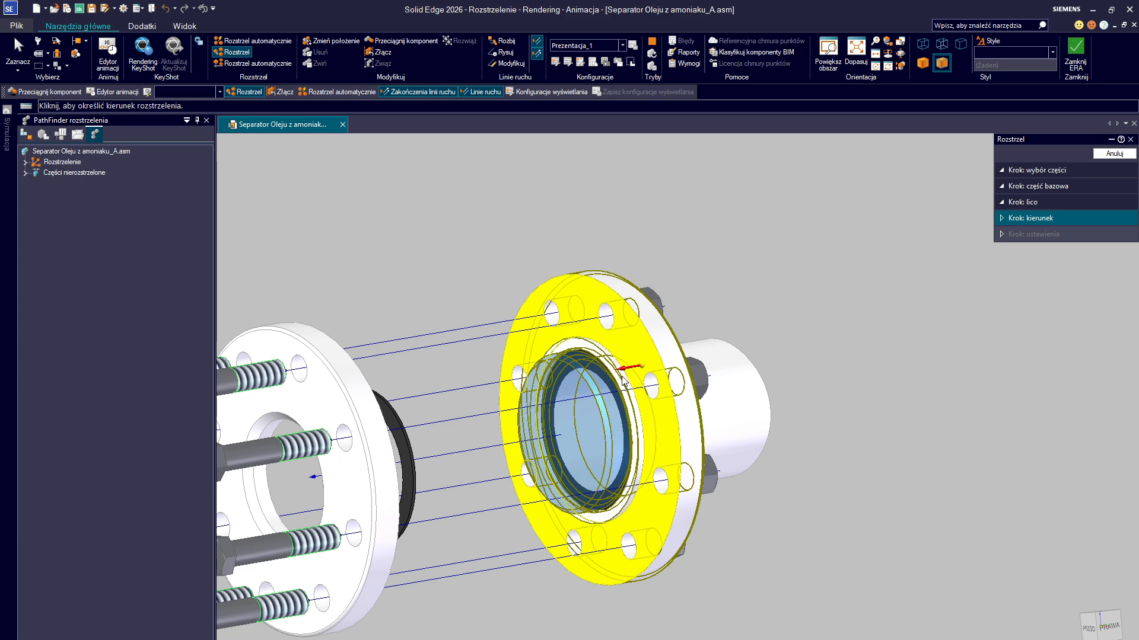
left_click(449, 428)
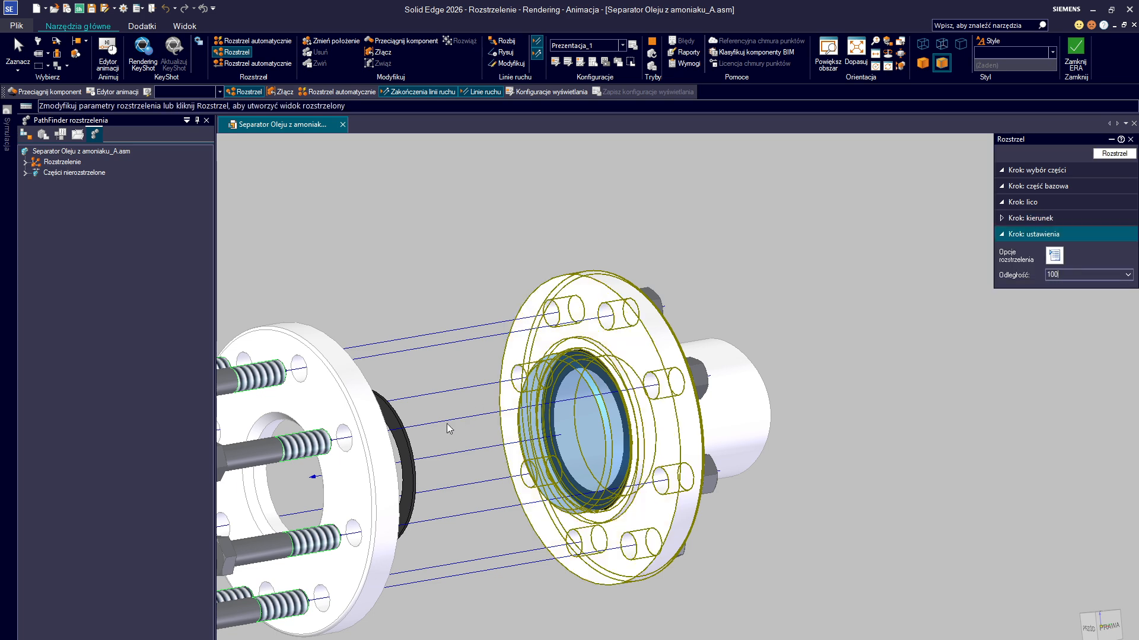
key("Return")
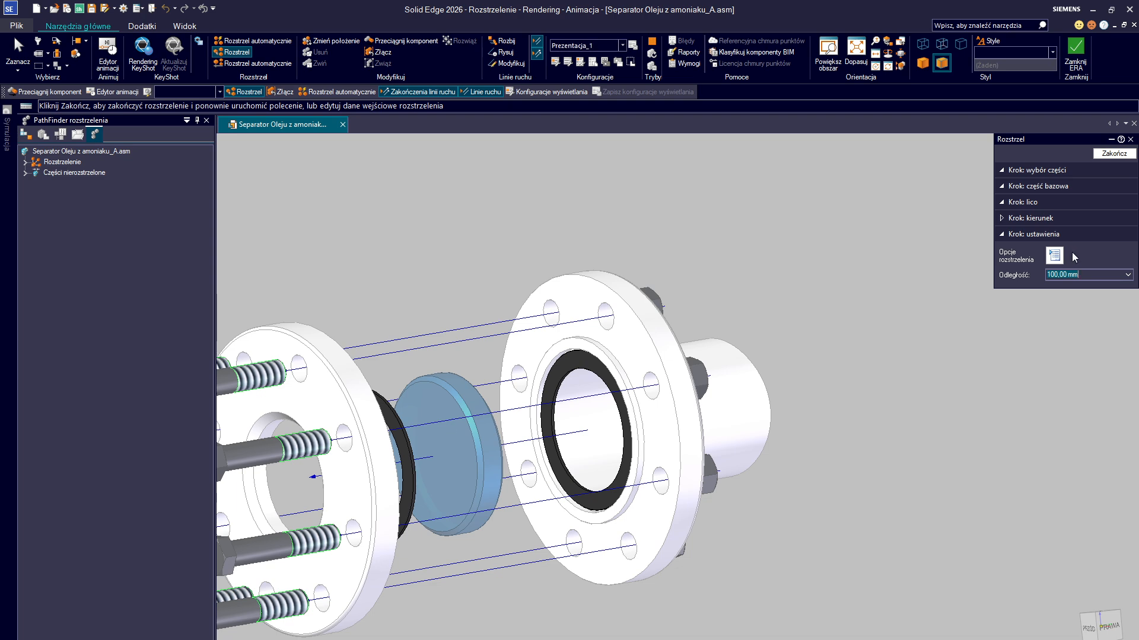
left_click(1114, 153)
key("Escape")
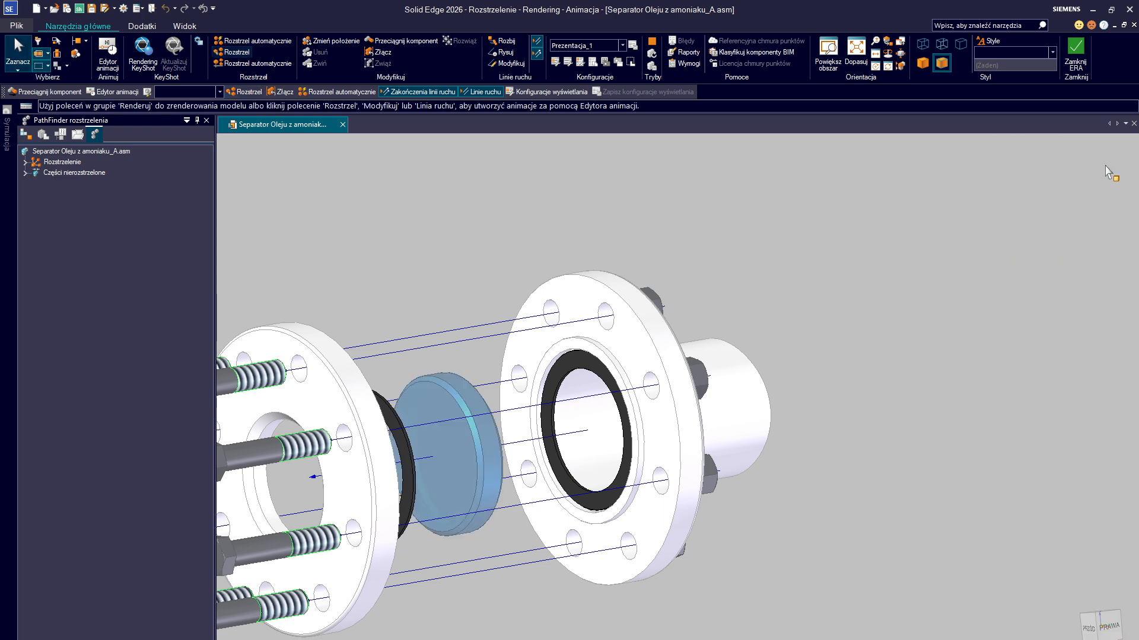
Step: Explode the inner black gasket 50 mm toward the sight glass, with the rear flange as base part and its front face as reference
left_click(224, 55)
left_click(626, 424)
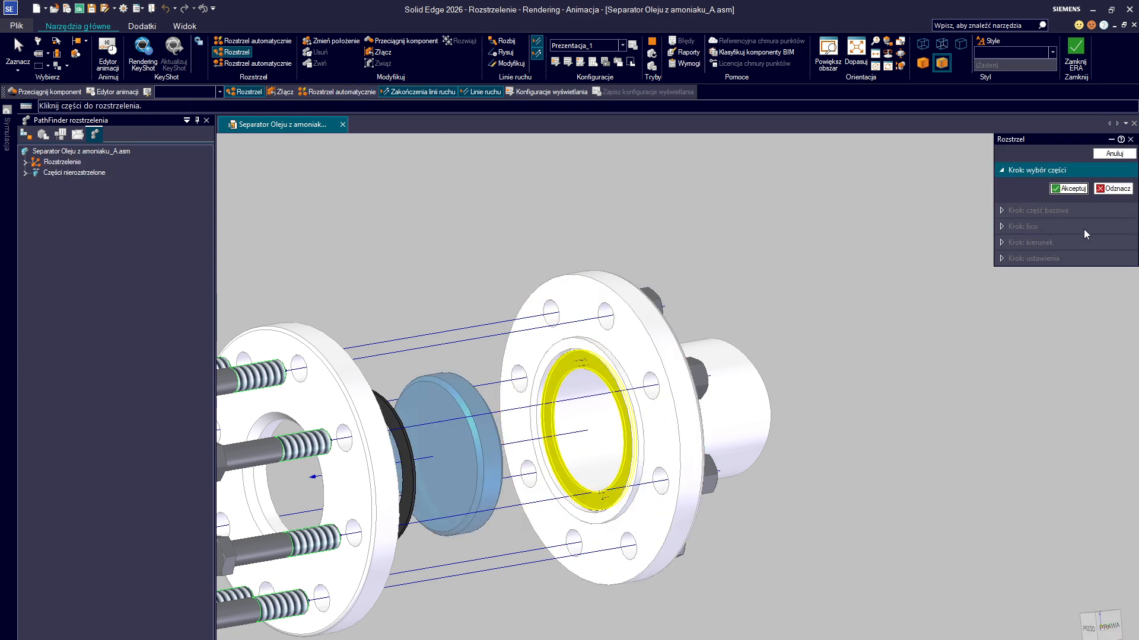
left_click(1077, 189)
left_click(627, 356)
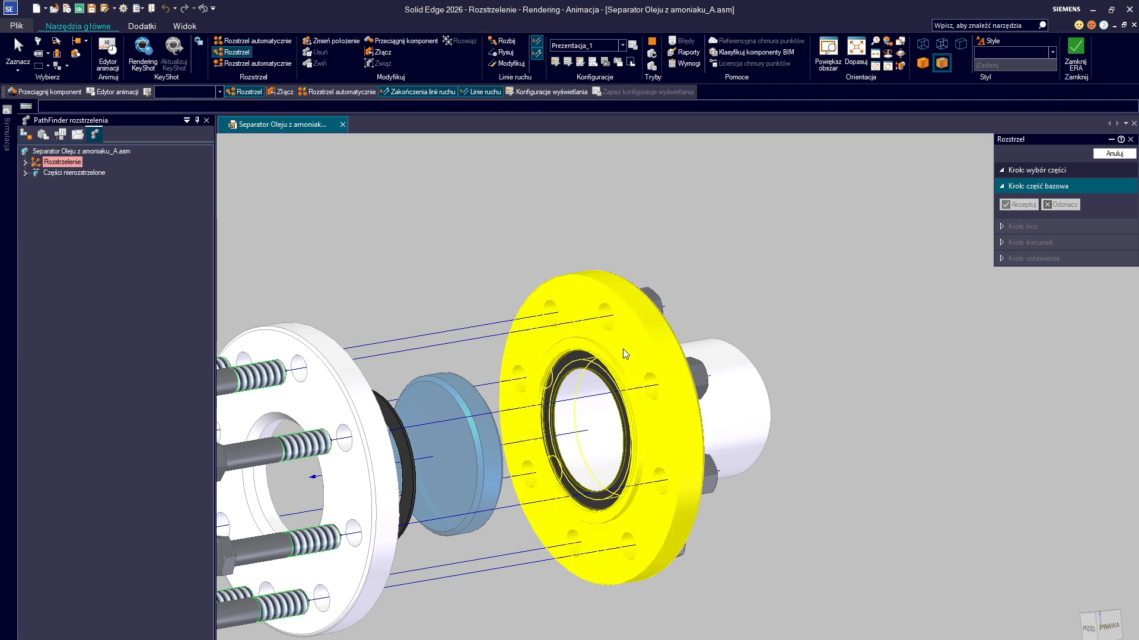
left_click(525, 415)
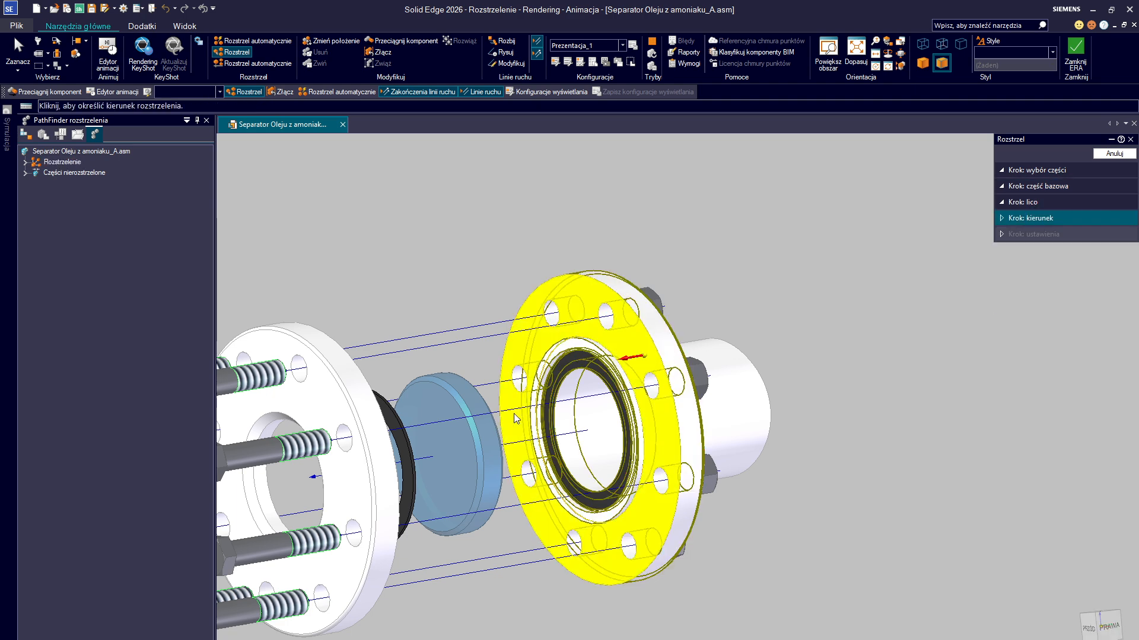
left_click(514, 419)
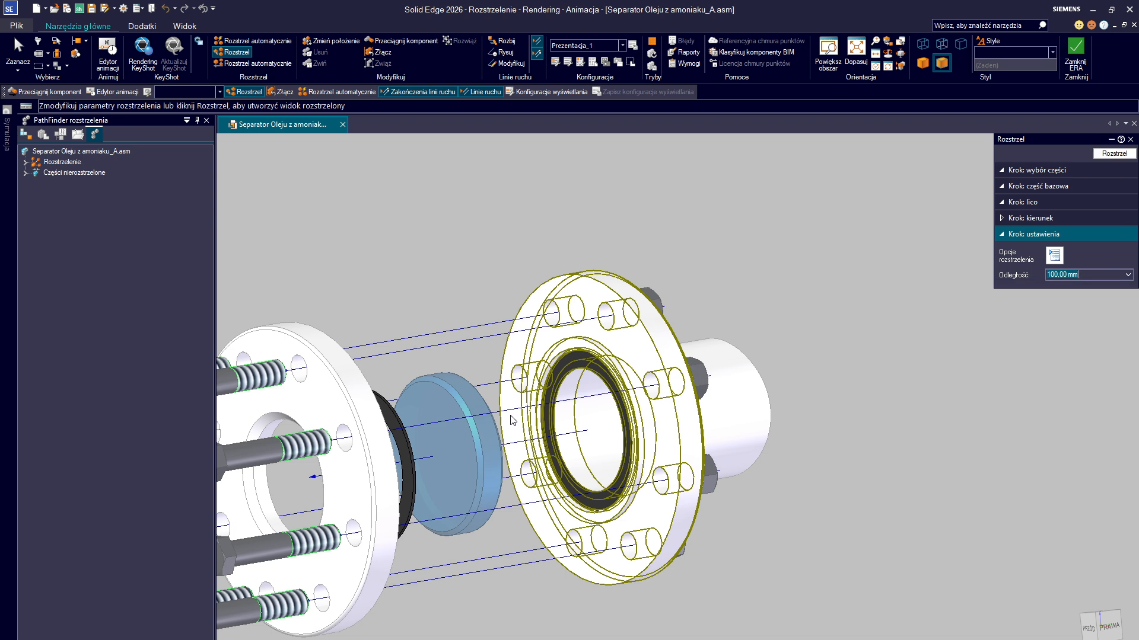
type("50")
key("Return")
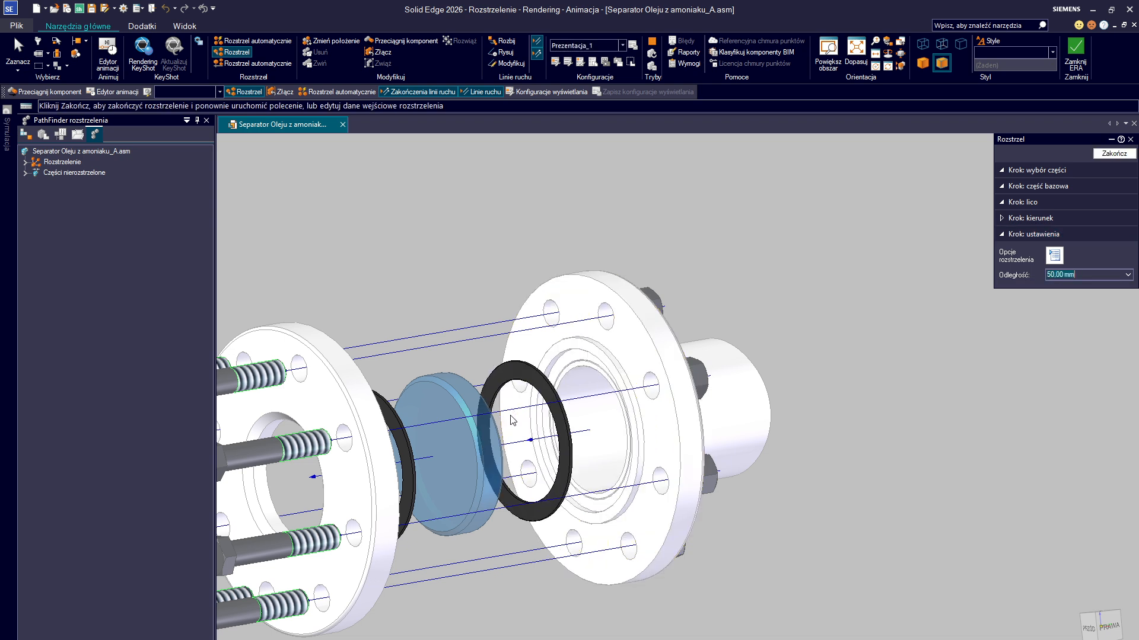
left_click(1112, 154)
key("Escape")
Step: Select all eight nuts with their washers on the back of the rear flange as the parts to explode
scroll(880, 489, "down", 3)
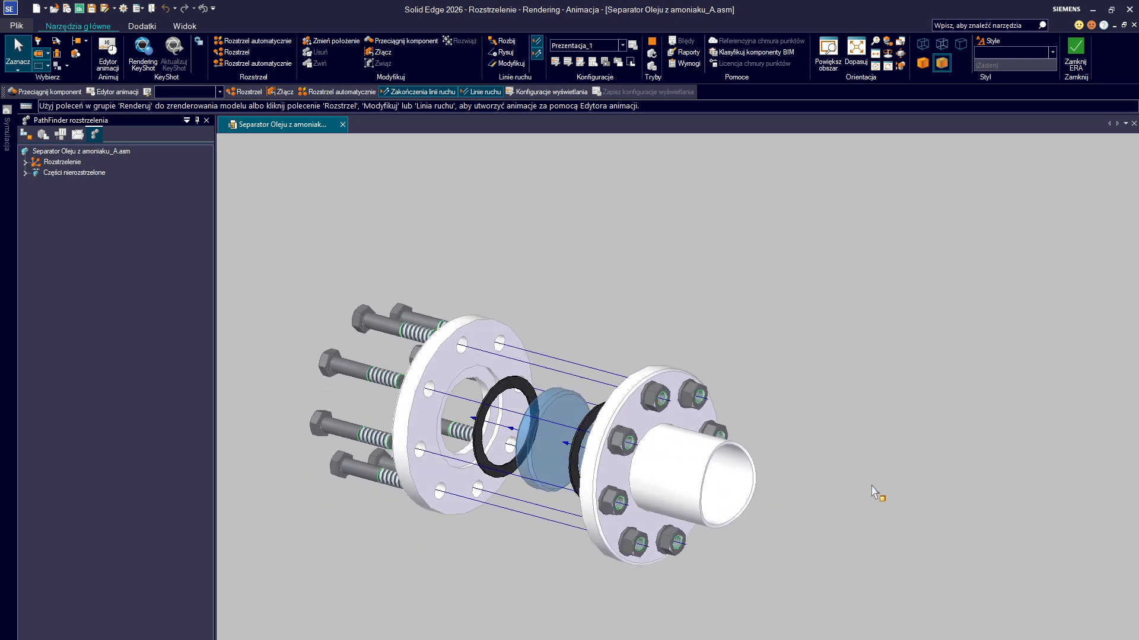
scroll(877, 492, "up", 5)
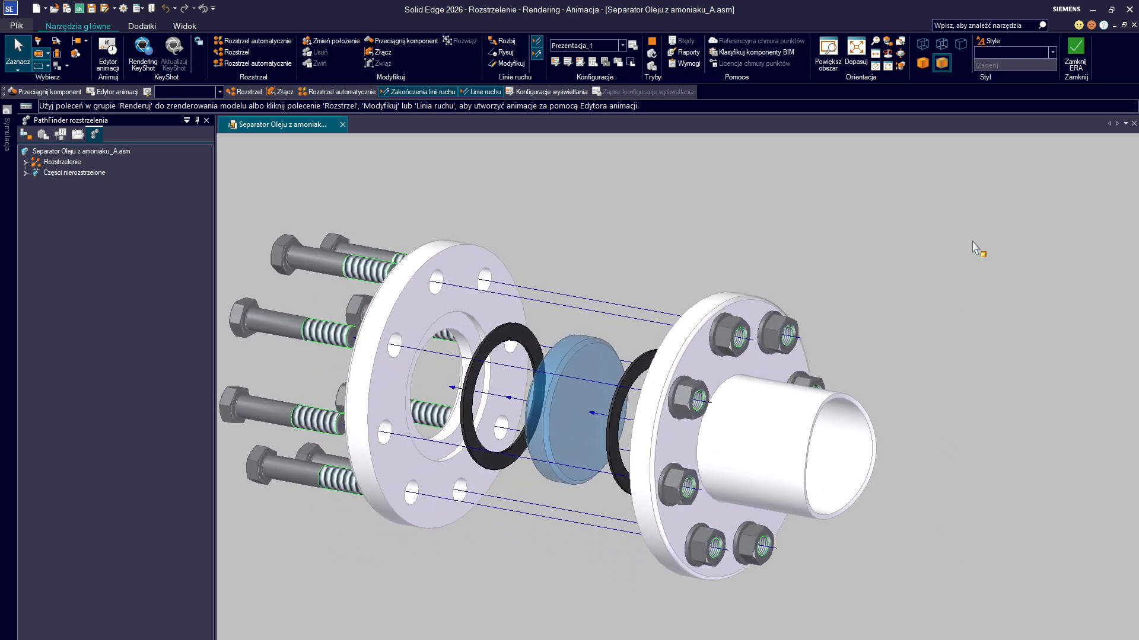
left_click(237, 51)
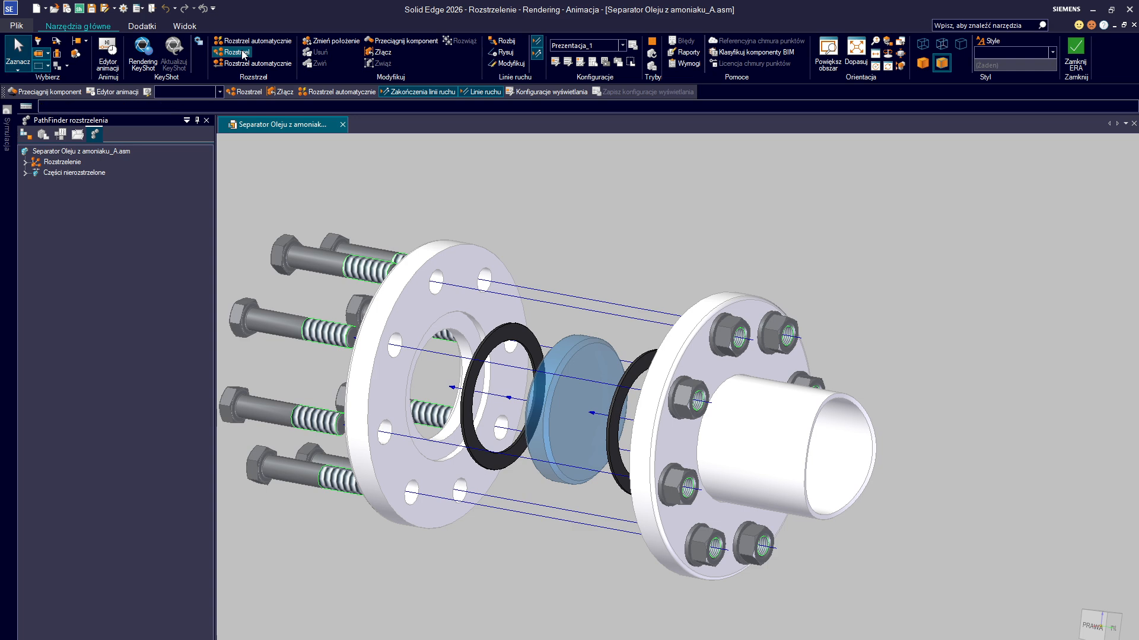
left_click(732, 335)
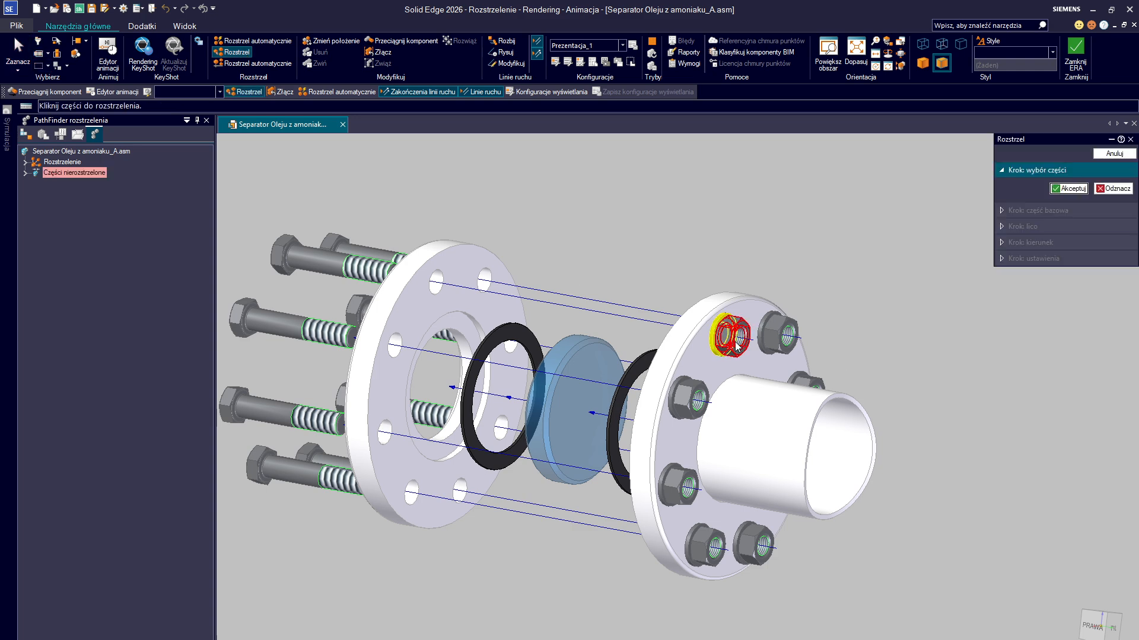
left_click(781, 336)
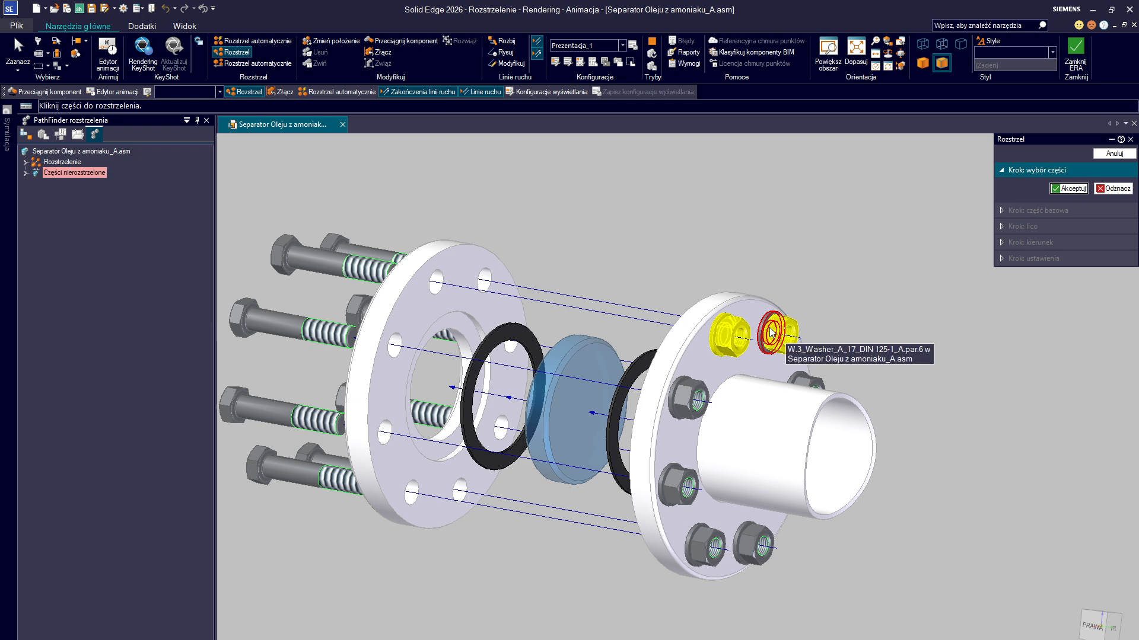
left_click(805, 385)
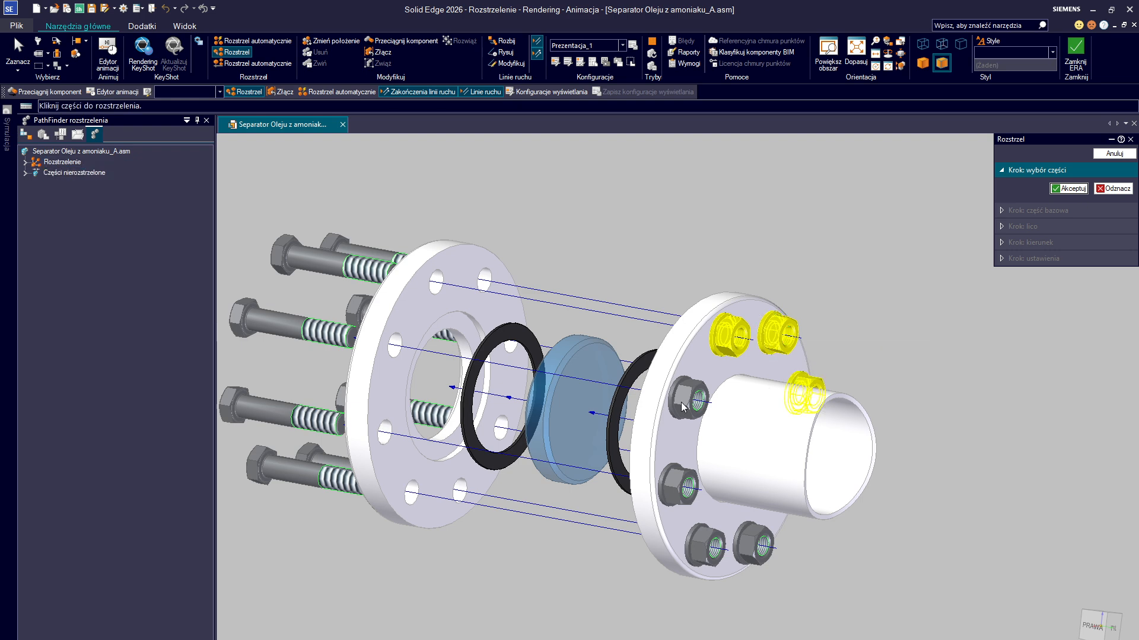
left_click(691, 401)
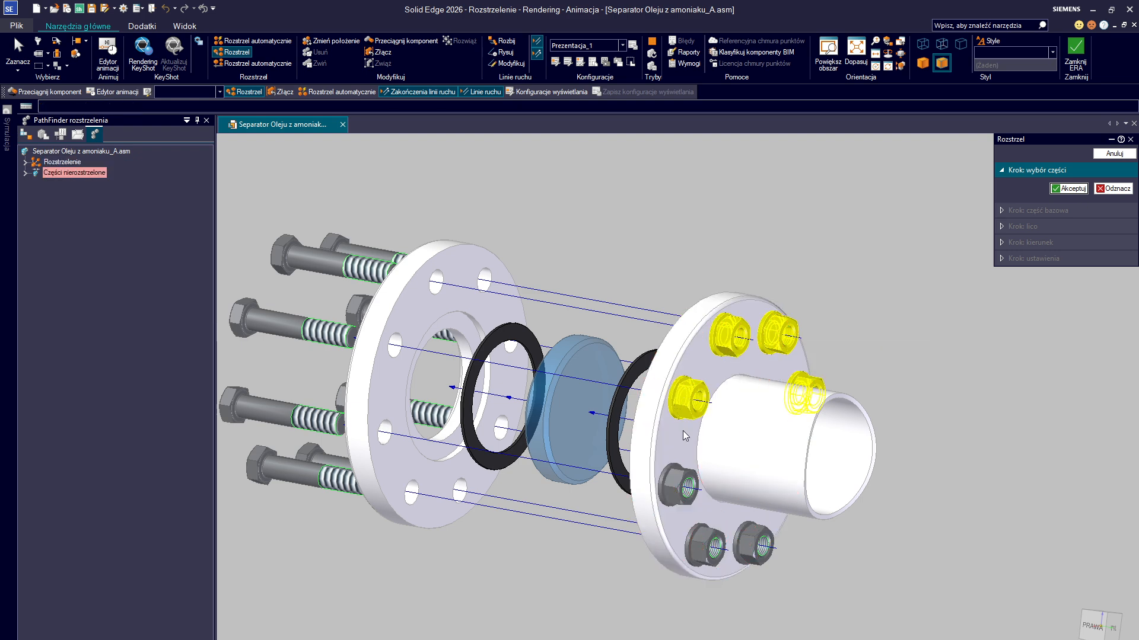
left_click(670, 480)
left_click(679, 551)
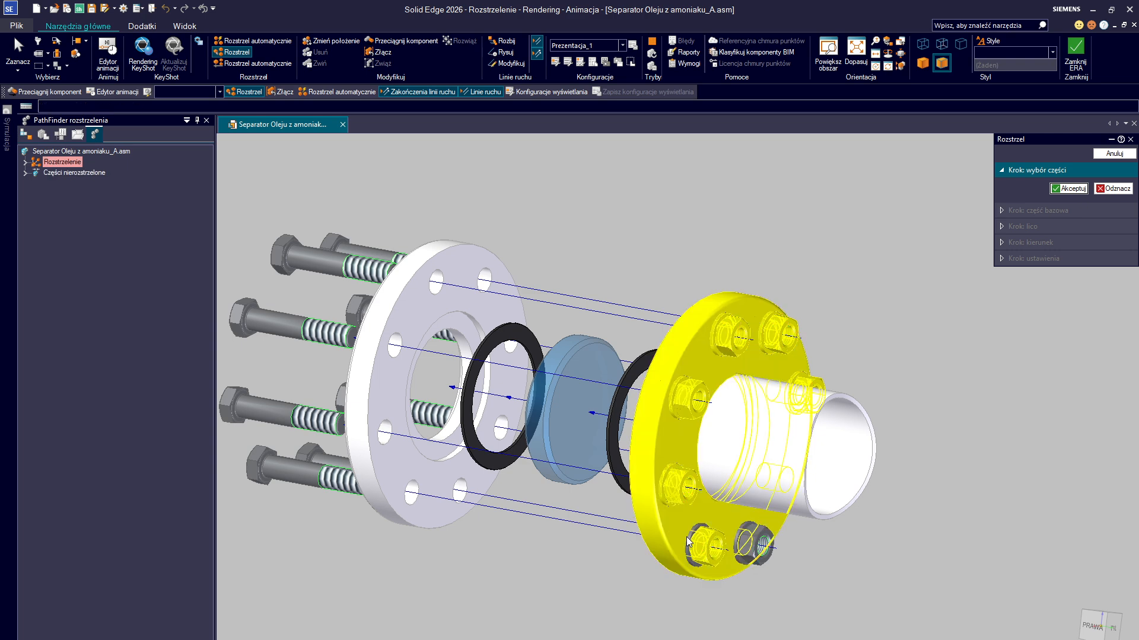
left_click(689, 541)
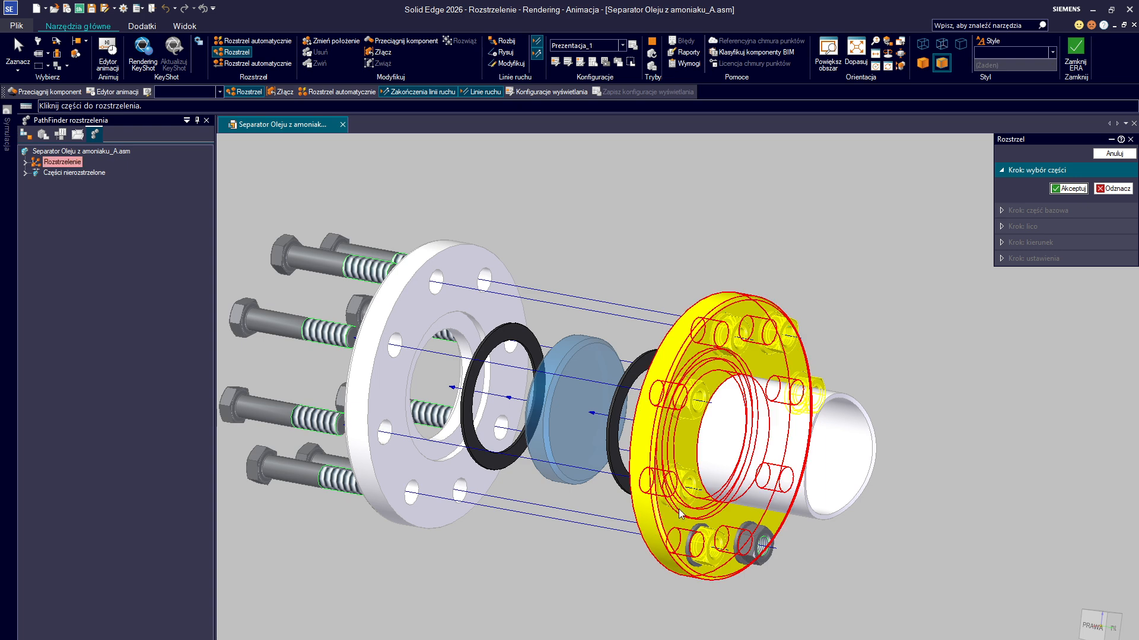
left_click(681, 513)
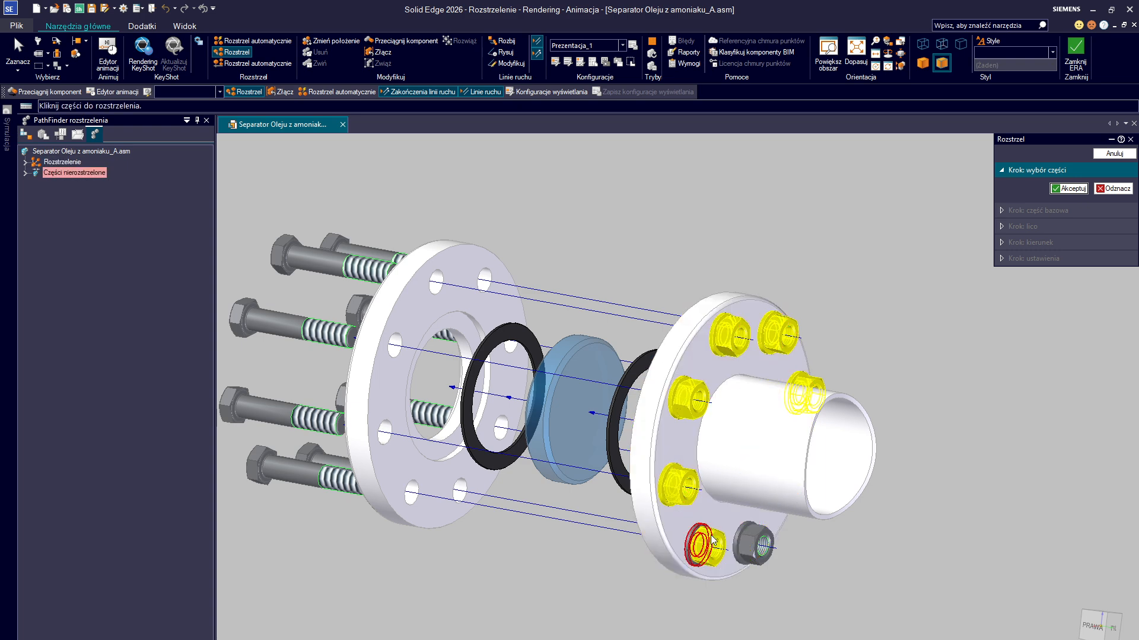
left_click(762, 556)
middle_click_drag(769, 528, 728, 504)
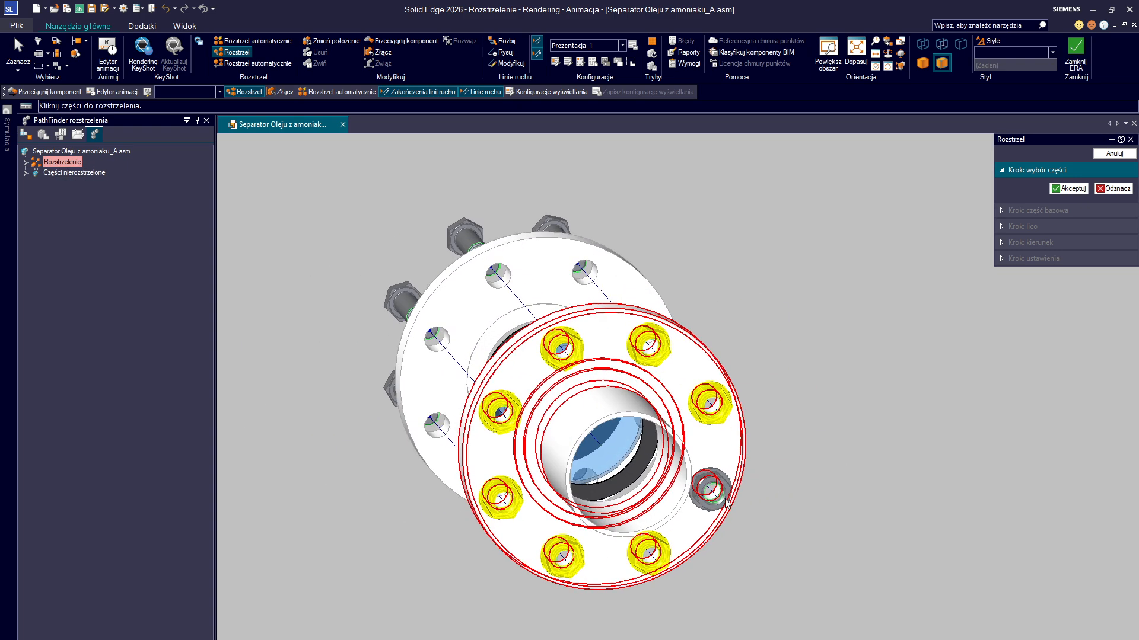
left_click(724, 483)
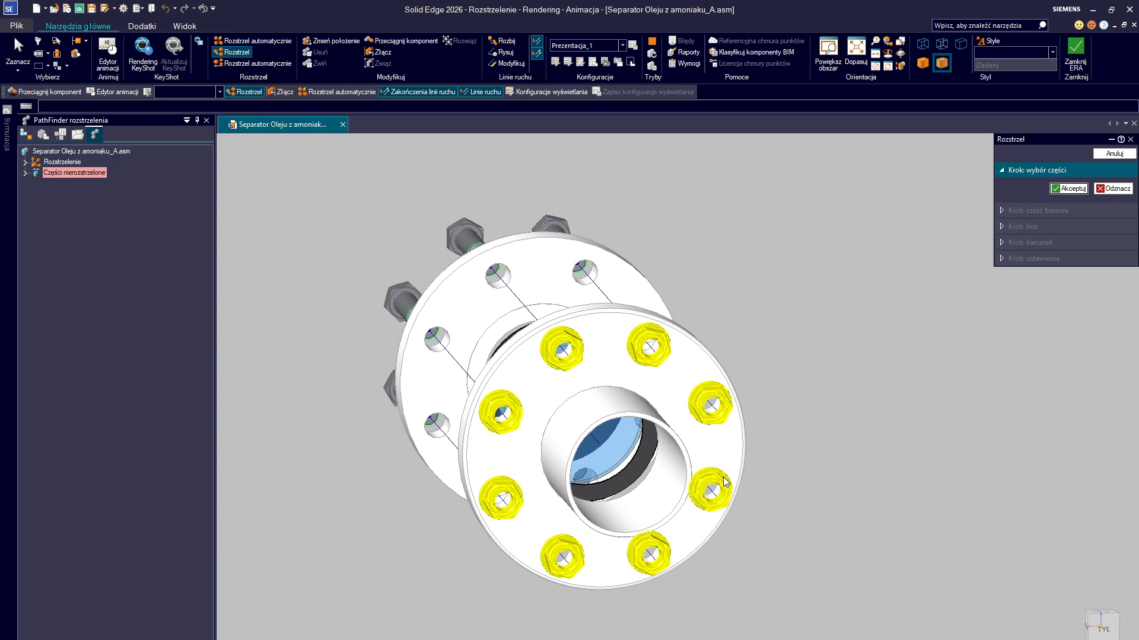
middle_click_drag(780, 529, 895, 502)
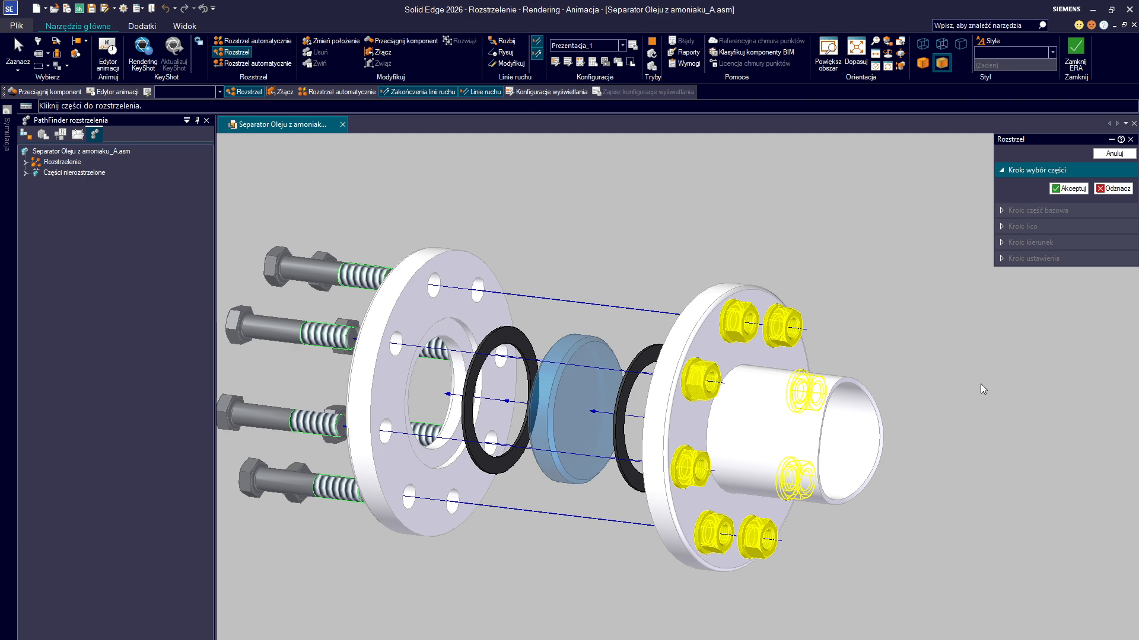
left_click(1066, 188)
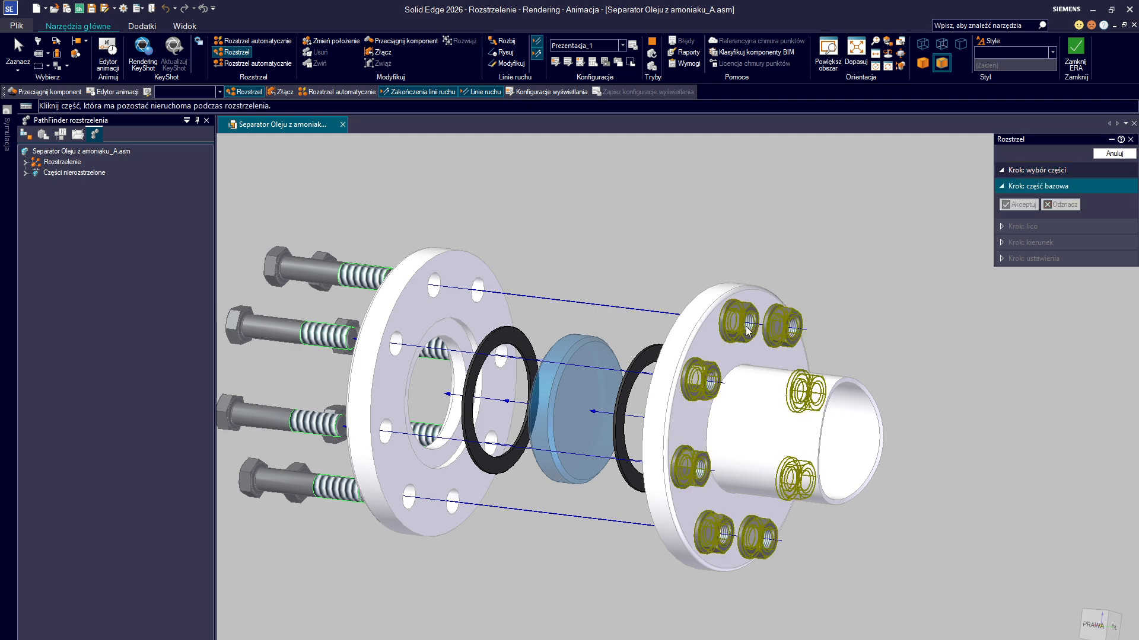
Step: Explode the selected nuts and washers as one unit 100 mm outward, using the rear flange as base part and its back face as reference
left_click(710, 329)
left_click(707, 346)
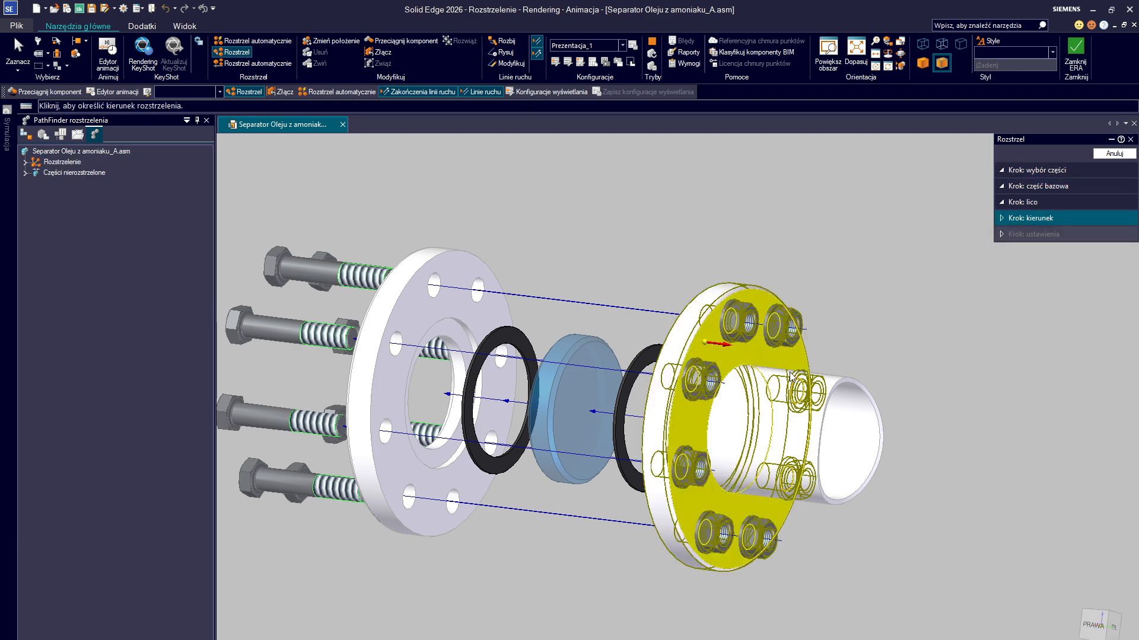
left_click(972, 406)
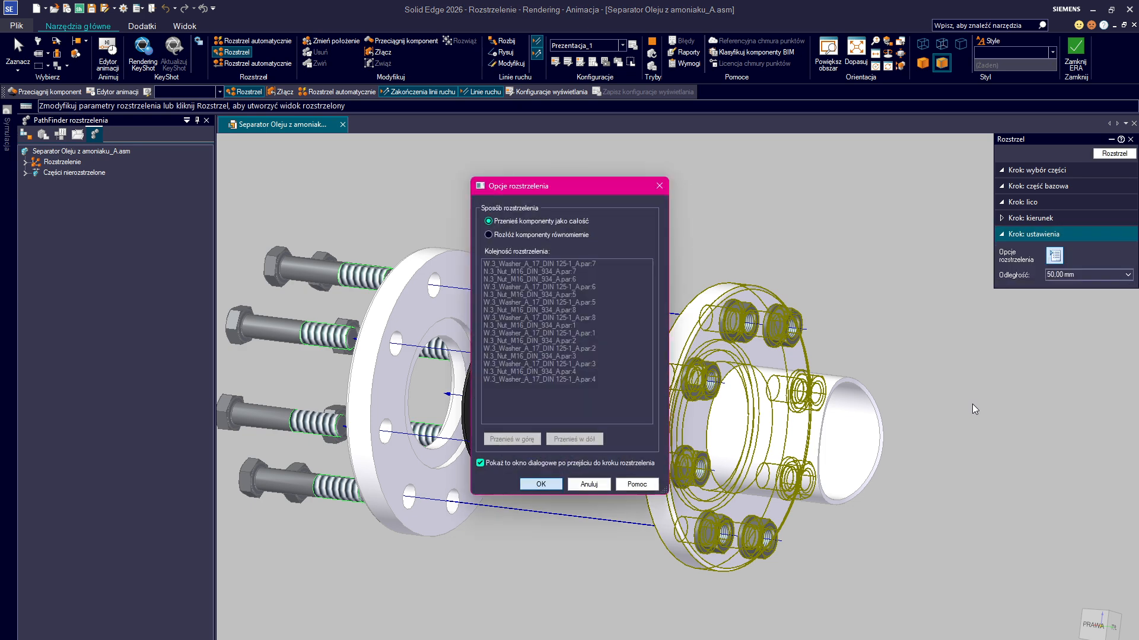
left_click(540, 485)
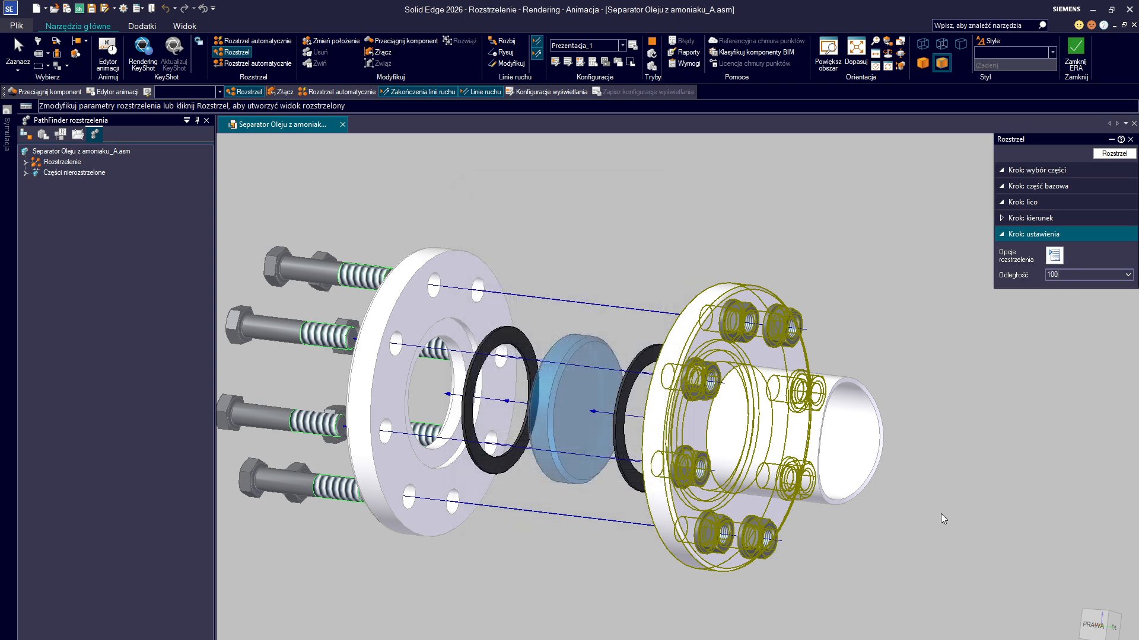
key("Return")
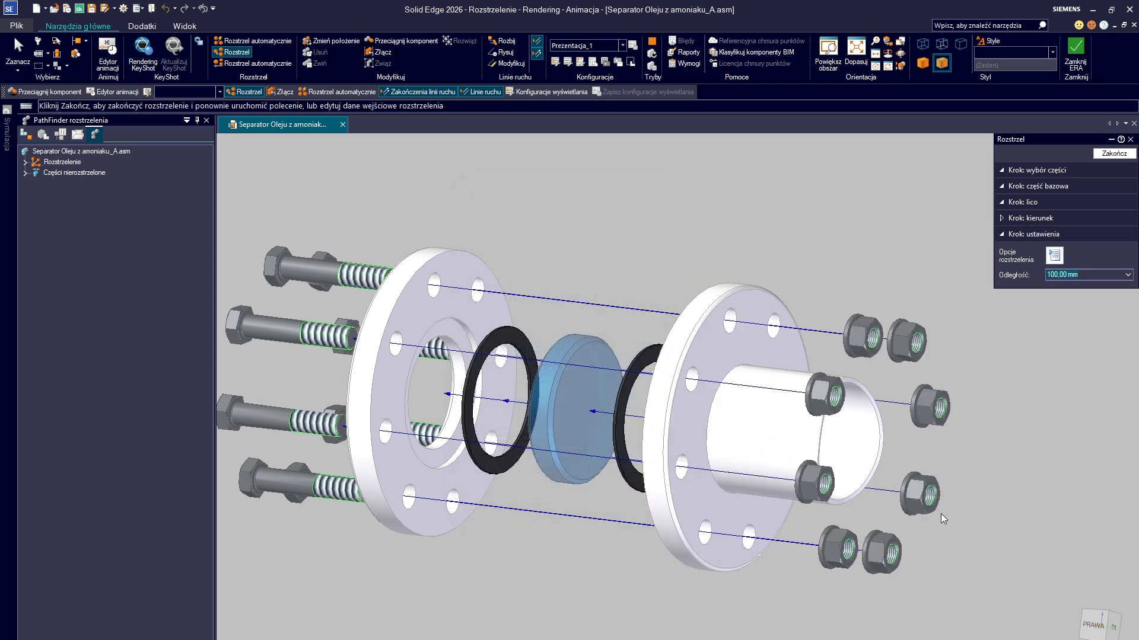
left_click(1114, 153)
key("Escape")
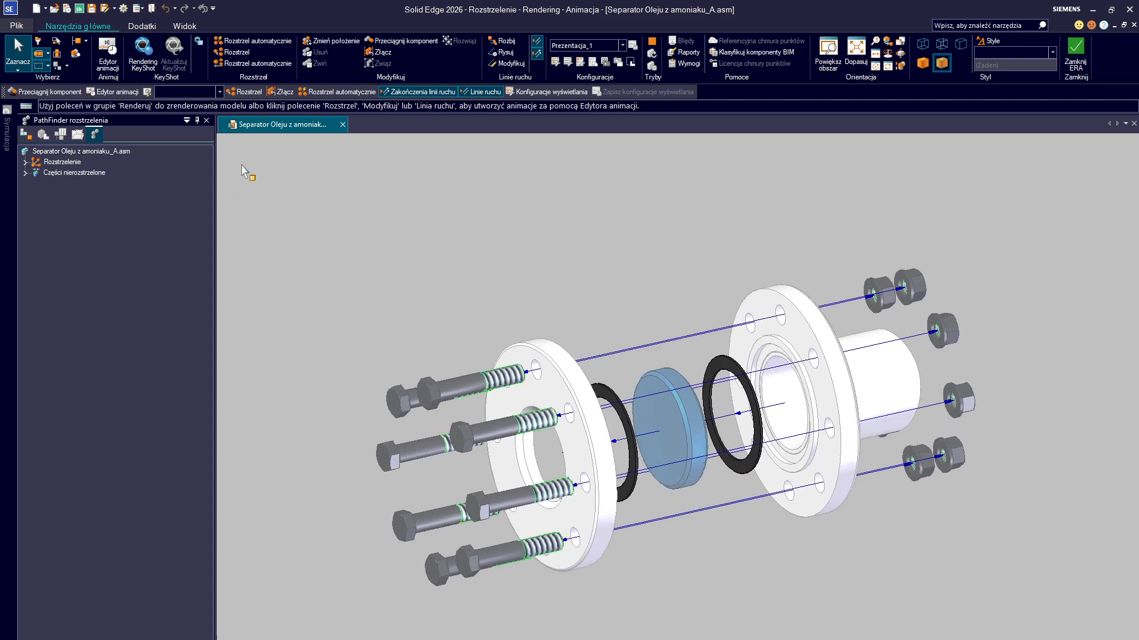
Step: Save the exploded state as a new configuration named Rozstrzelenie_1 and close the ERA environment
left_click(622, 46)
left_click(570, 162)
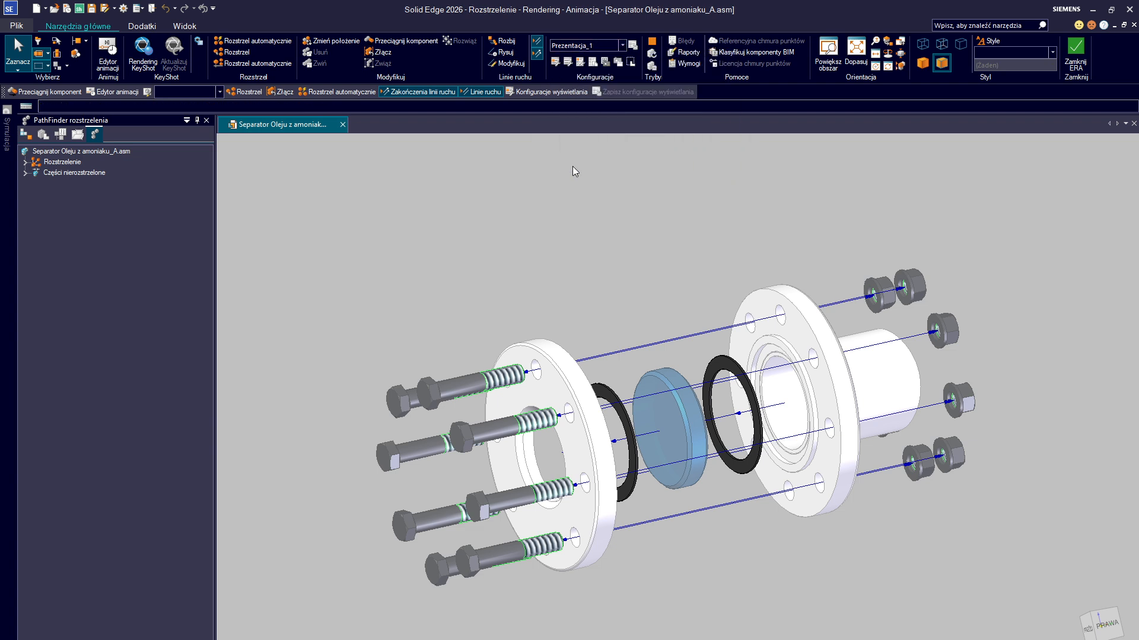
type("Rozstrzelenie_1")
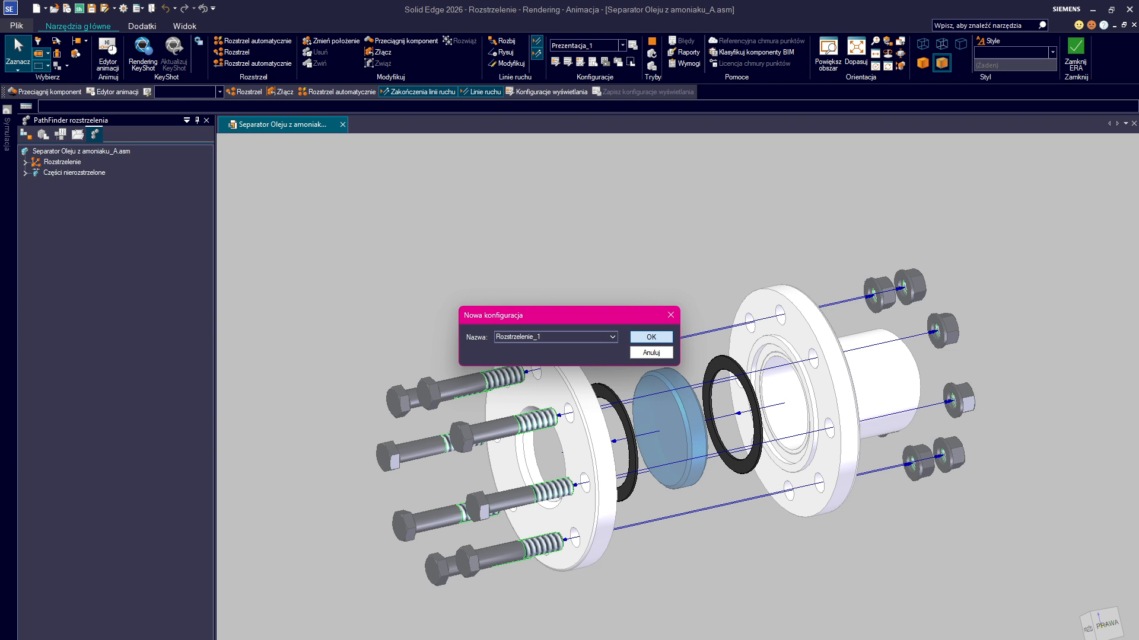
key("Return")
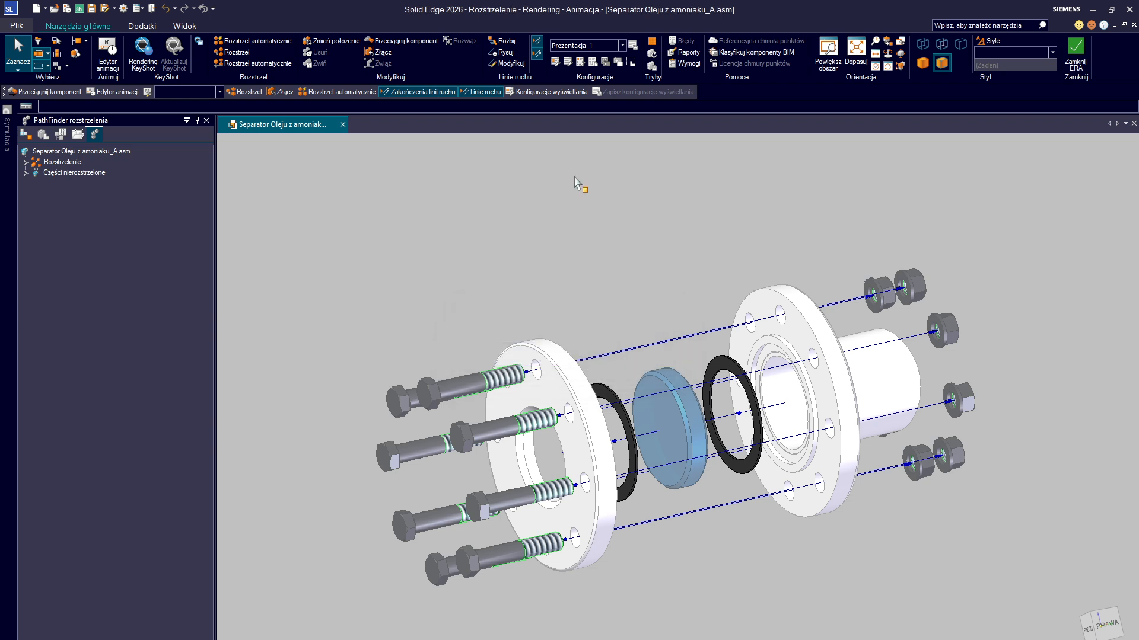
left_click(1078, 54)
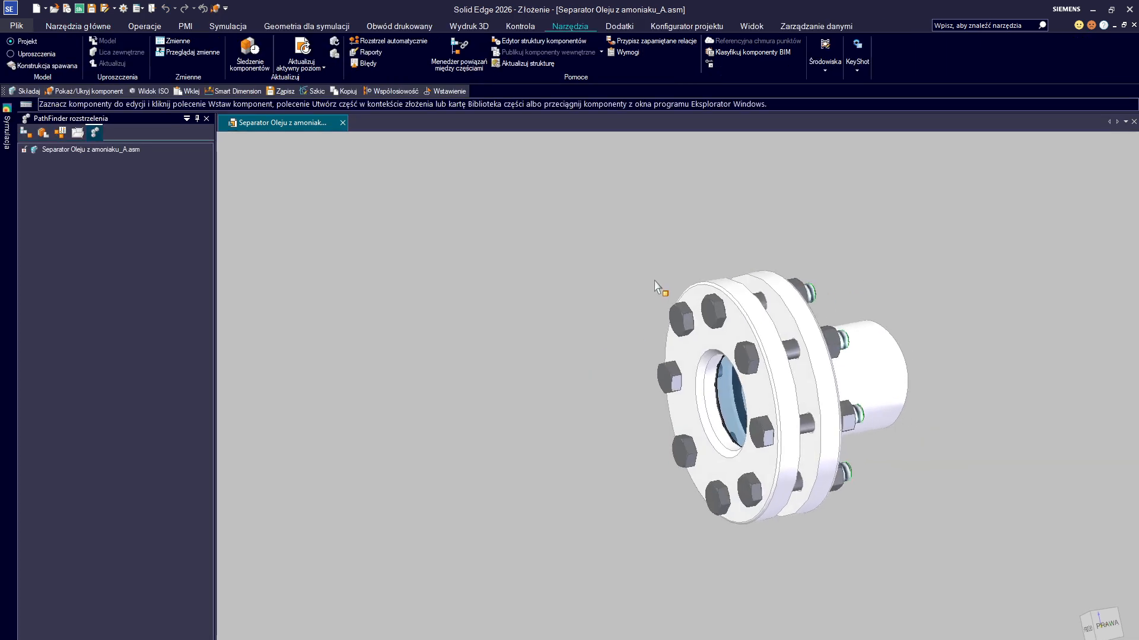
left_click(17, 27)
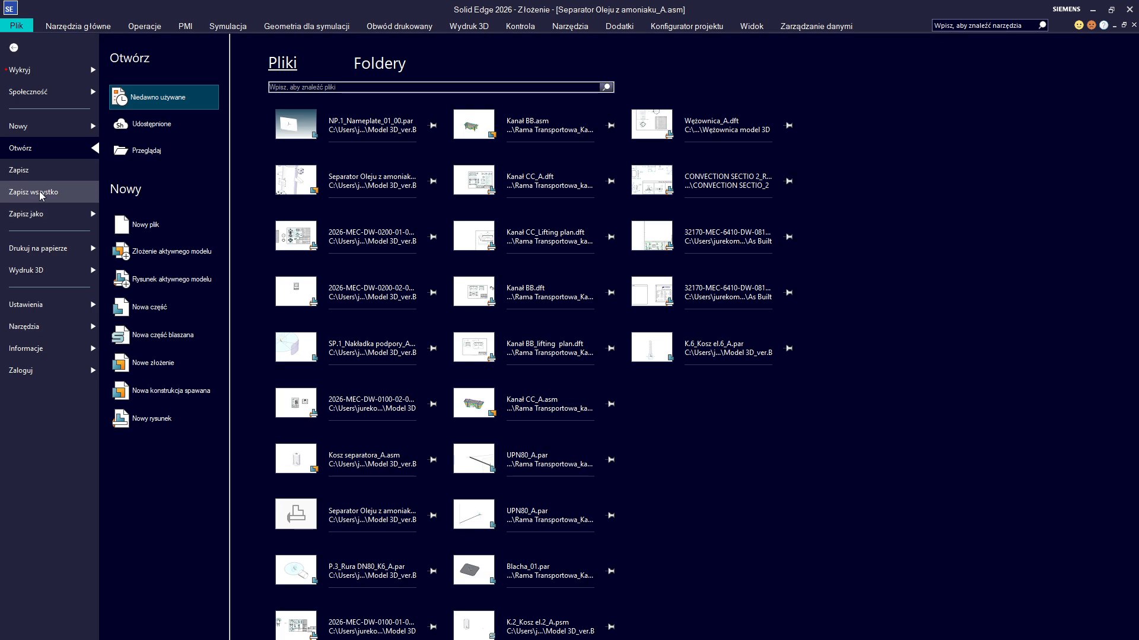
left_click(22, 125)
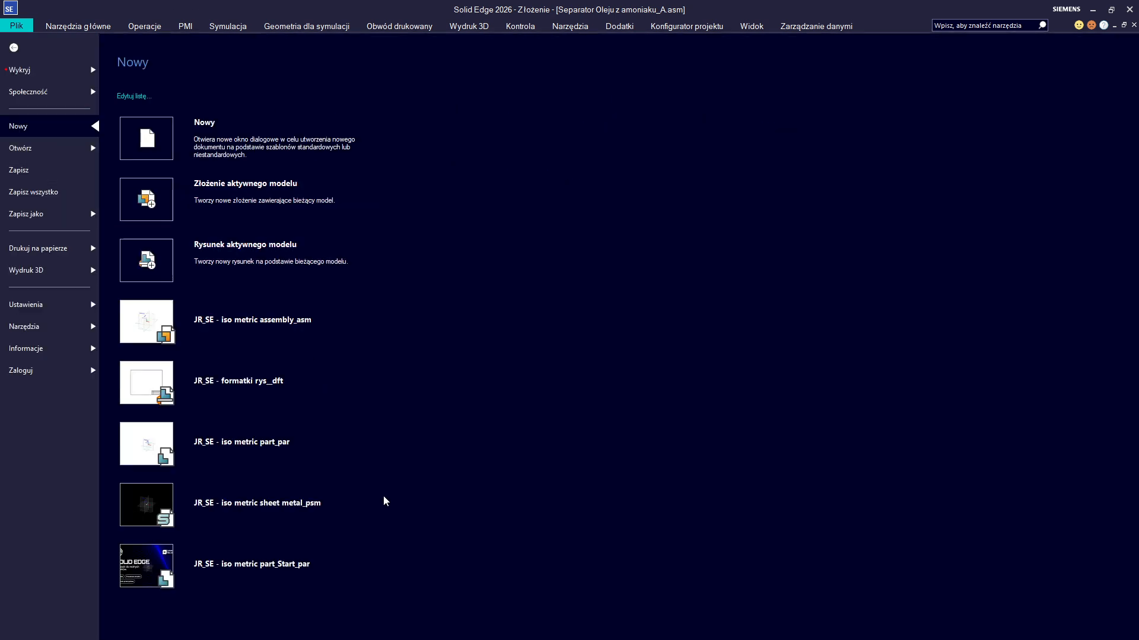
mouse_move(231, 389)
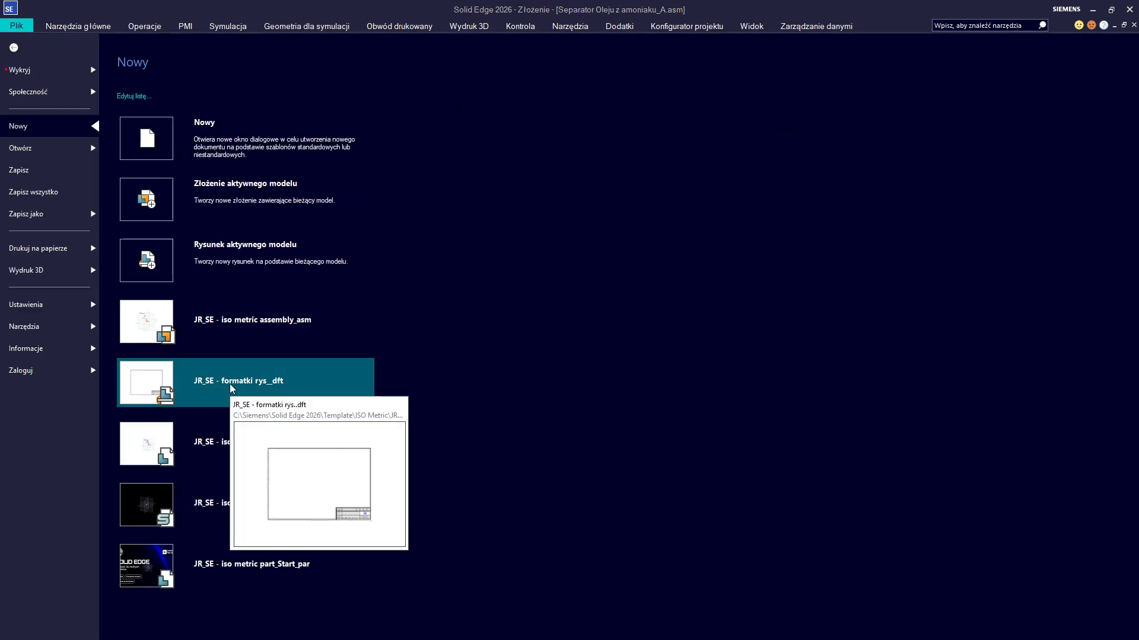
left_click(232, 383)
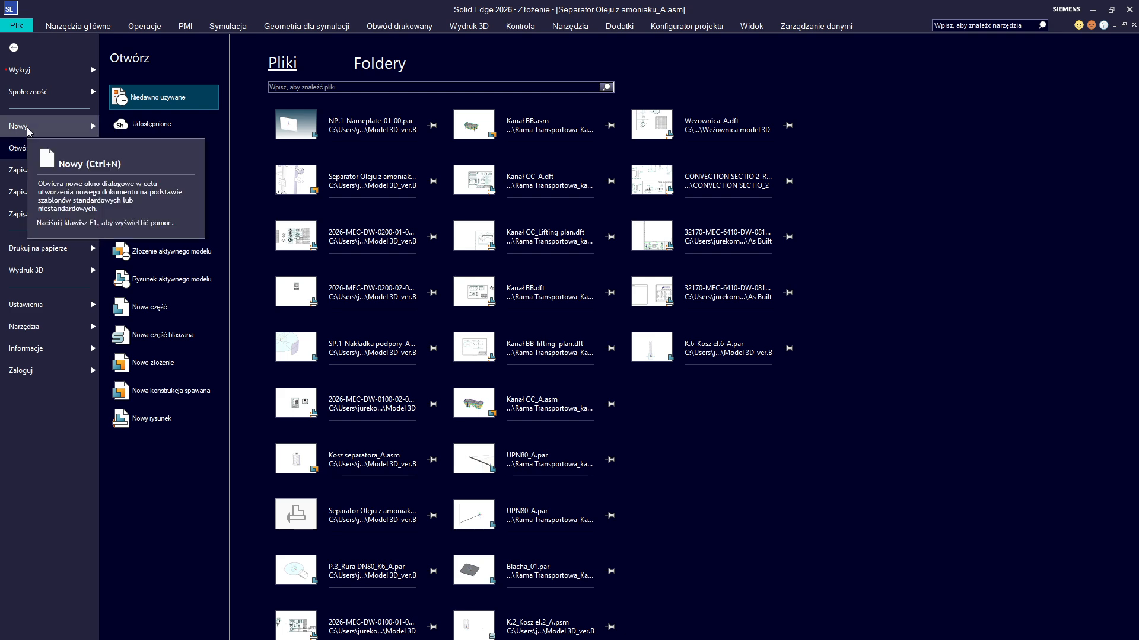
Step: Create a new drawing of the active model and place its isometric view on the sheet
left_click(26, 130)
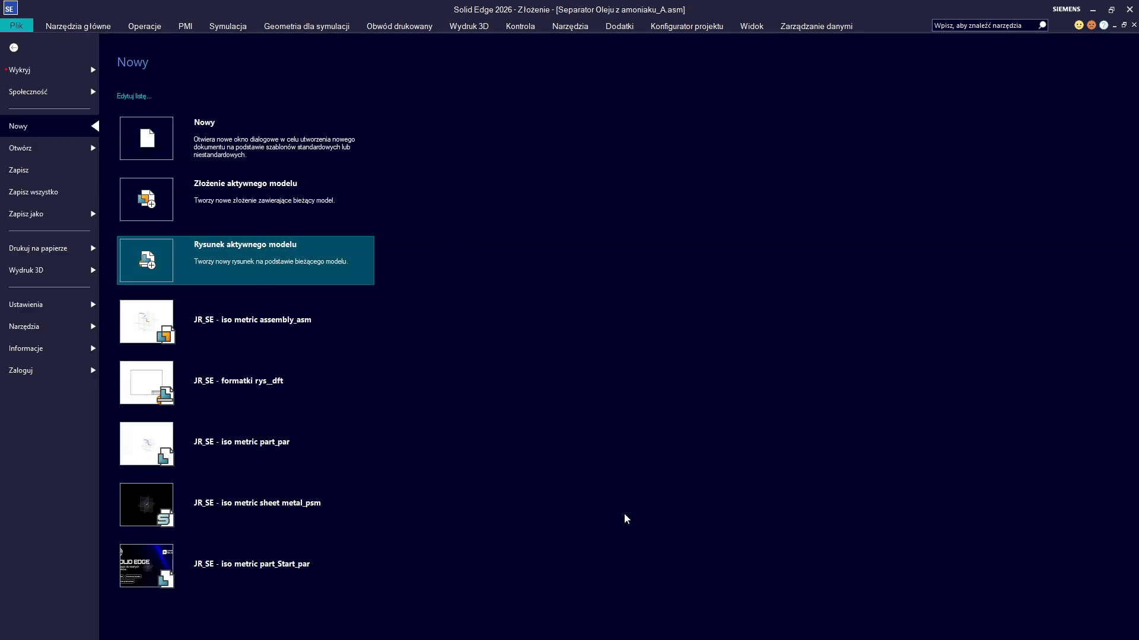
key("Escape")
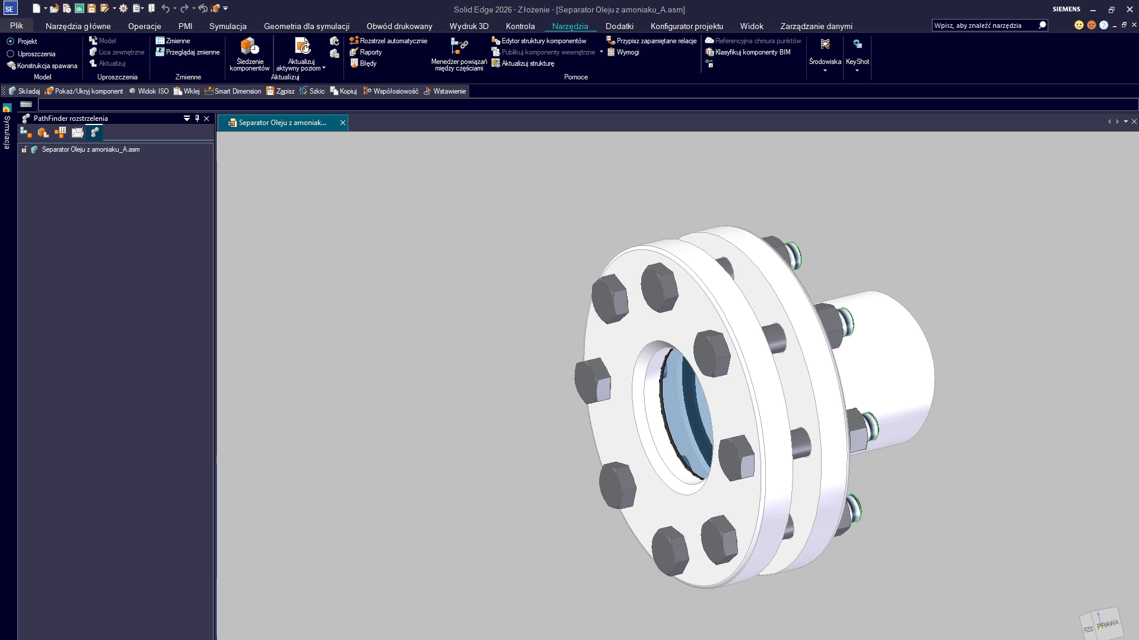
left_click(451, 458)
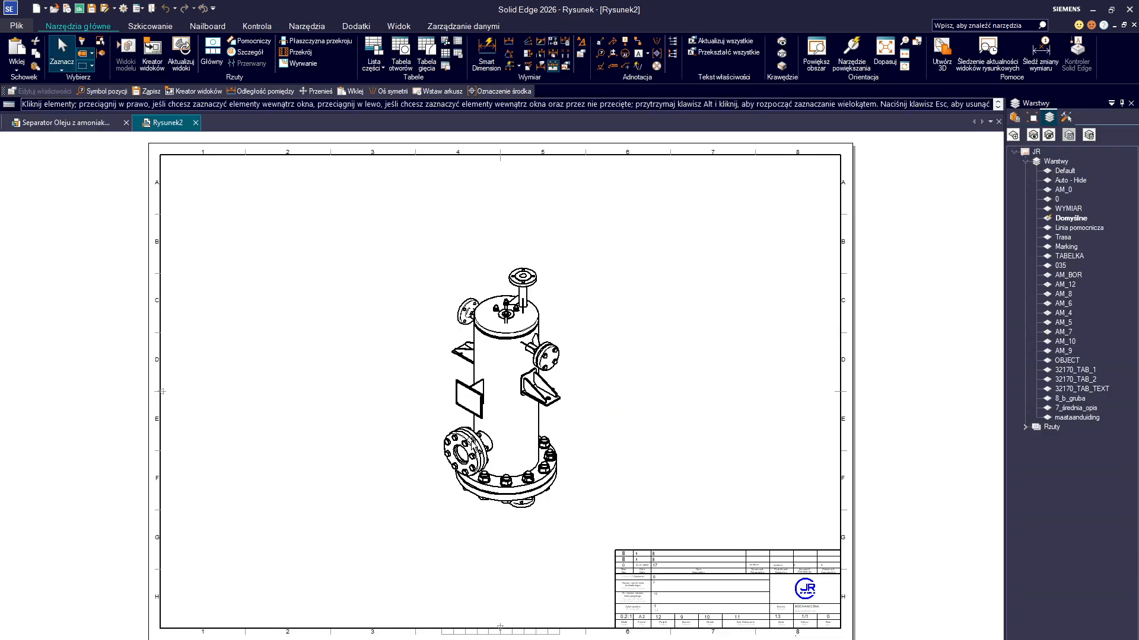
Step: Set the isometric view to display the configuration Rozstrzelenie_1 in its properties and refresh the view
left_click(469, 441)
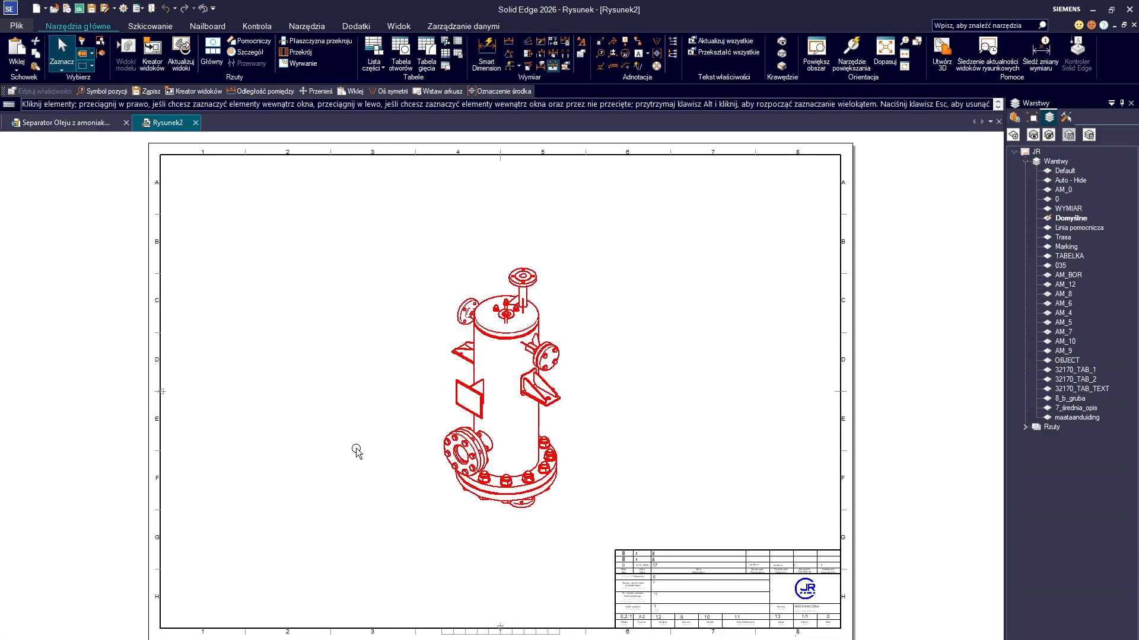
left_click(474, 392)
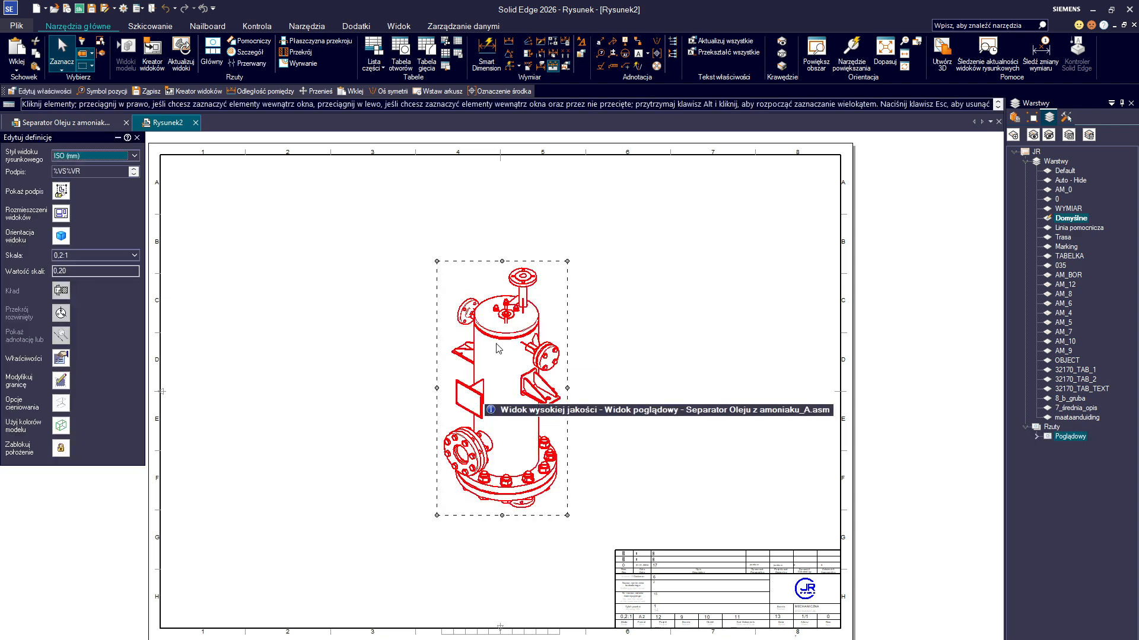
key("Escape")
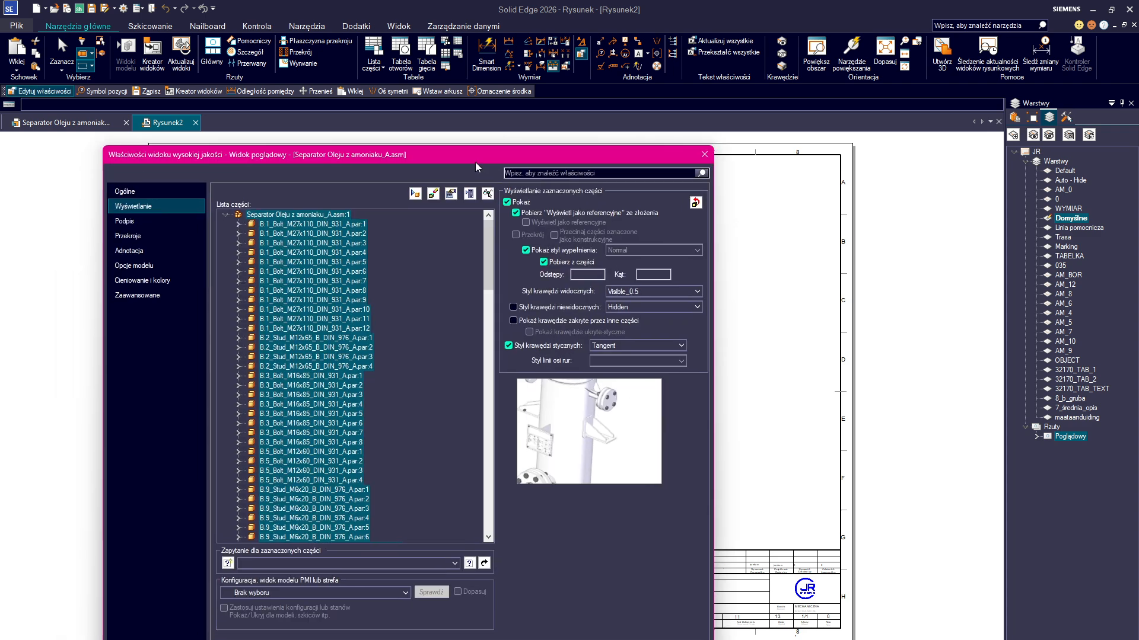
left_click_drag(475, 162, 562, 113)
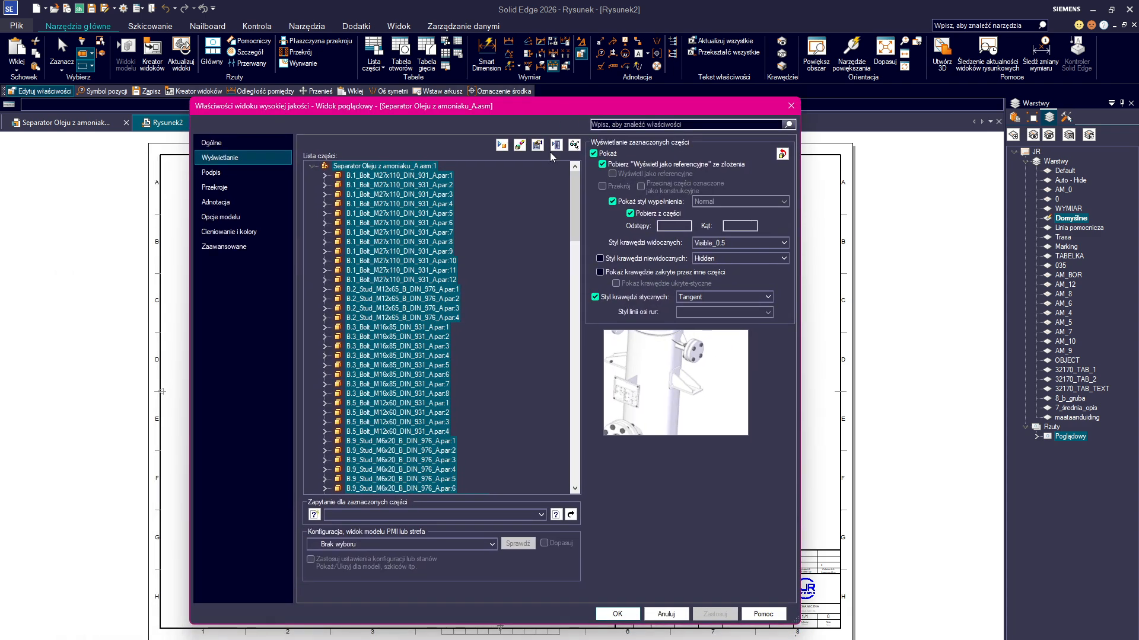
left_click(439, 544)
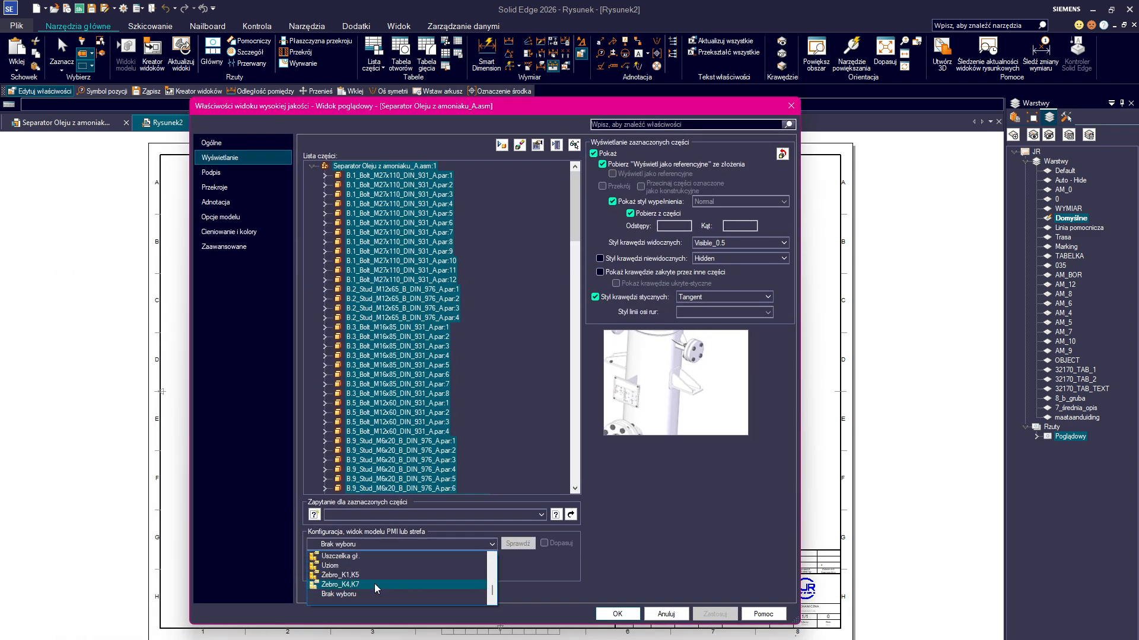
scroll(360, 565, "up", 1)
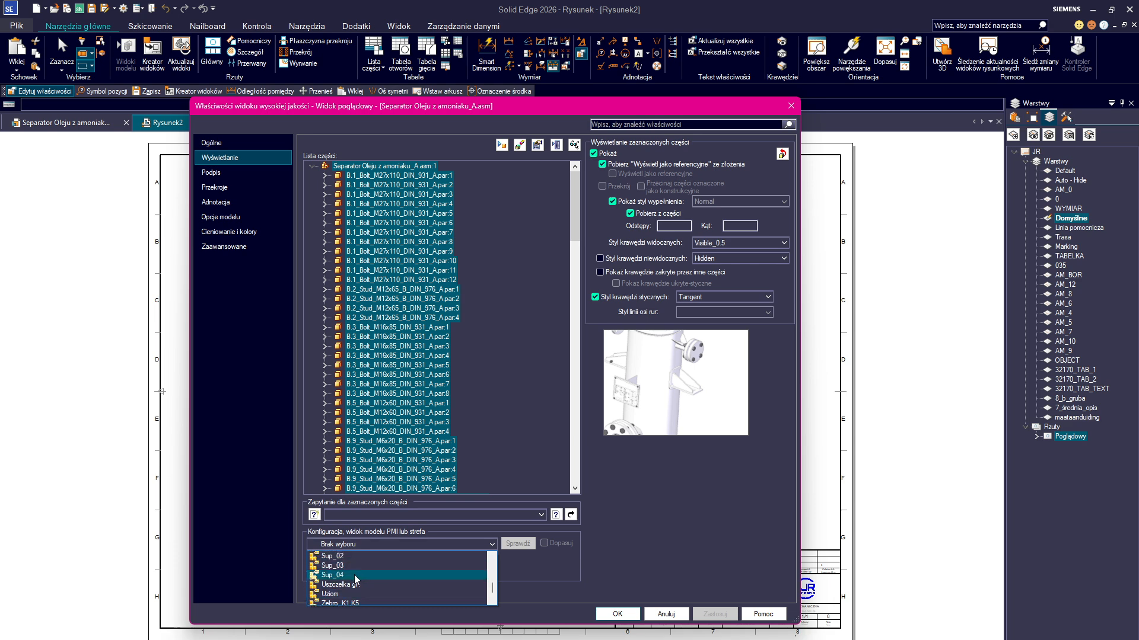
scroll(335, 569, "up", 1)
left_click(333, 566)
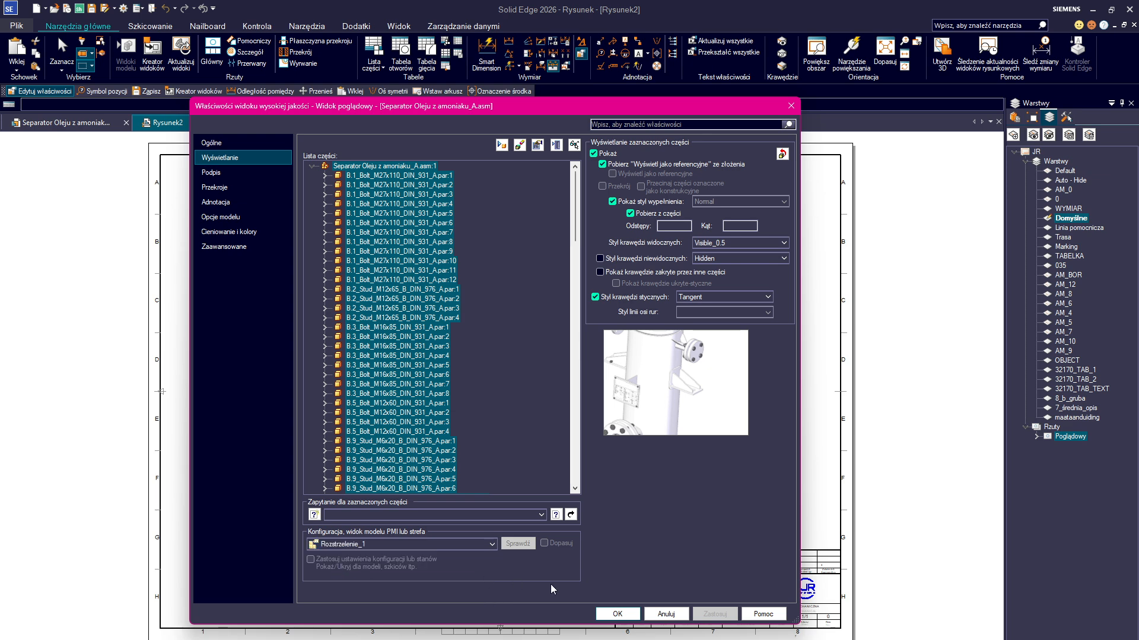
left_click(617, 615)
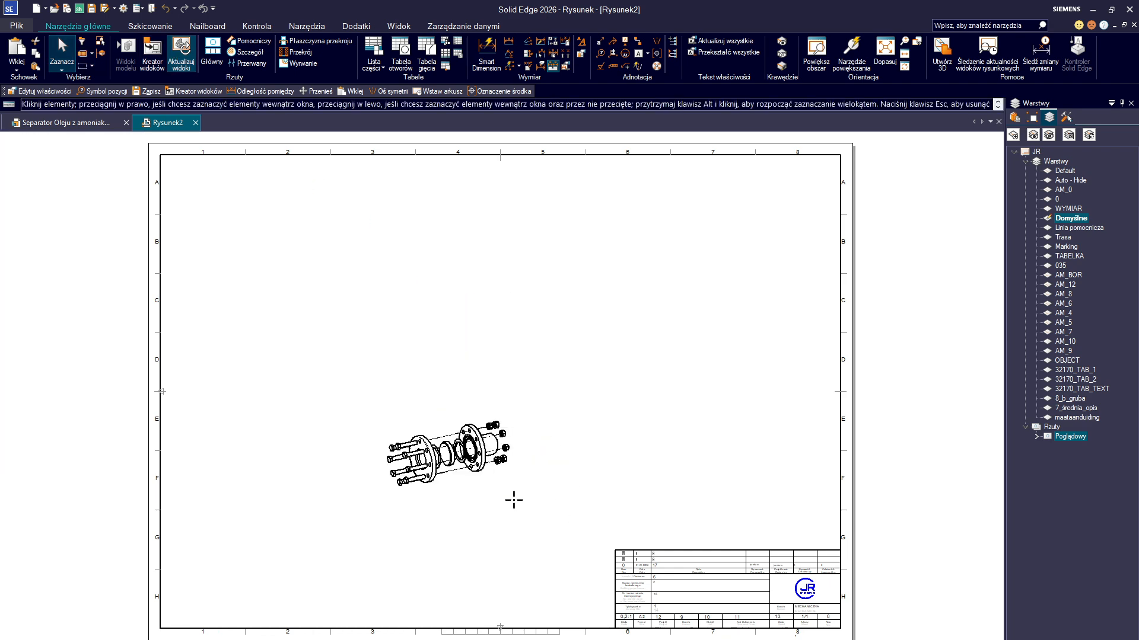
Step: Change the sheet's background to the A3 format in the sheet setup
left_click(447, 493)
scroll(447, 492, "up", 2)
left_click(492, 522)
scroll(492, 522, "down", 1)
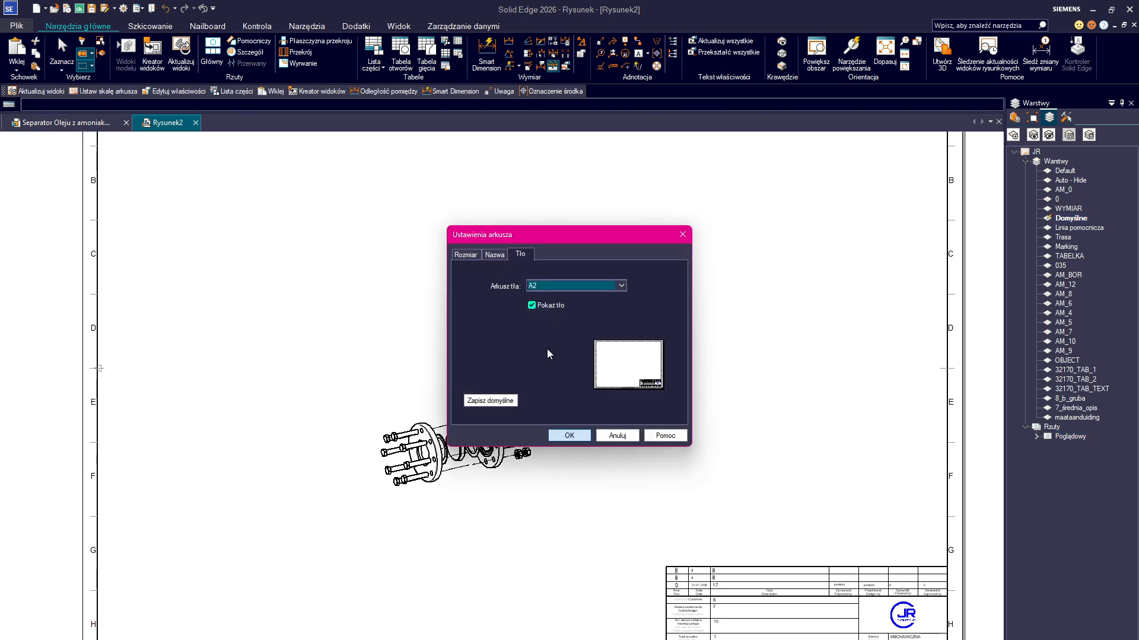
left_click(621, 289)
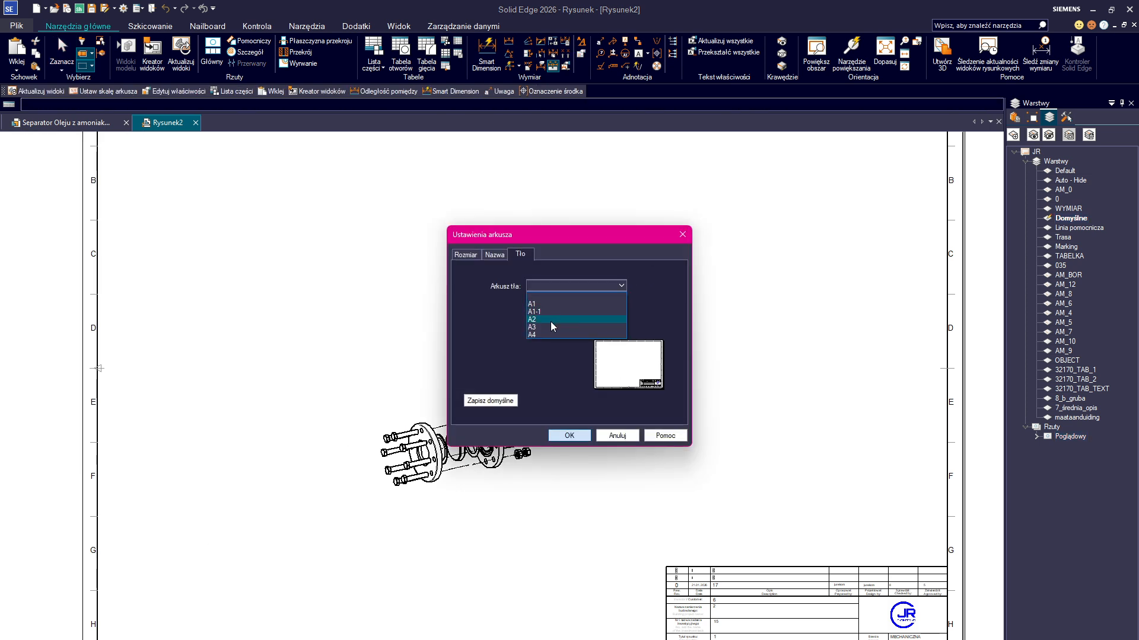
left_click(549, 324)
left_click(569, 436)
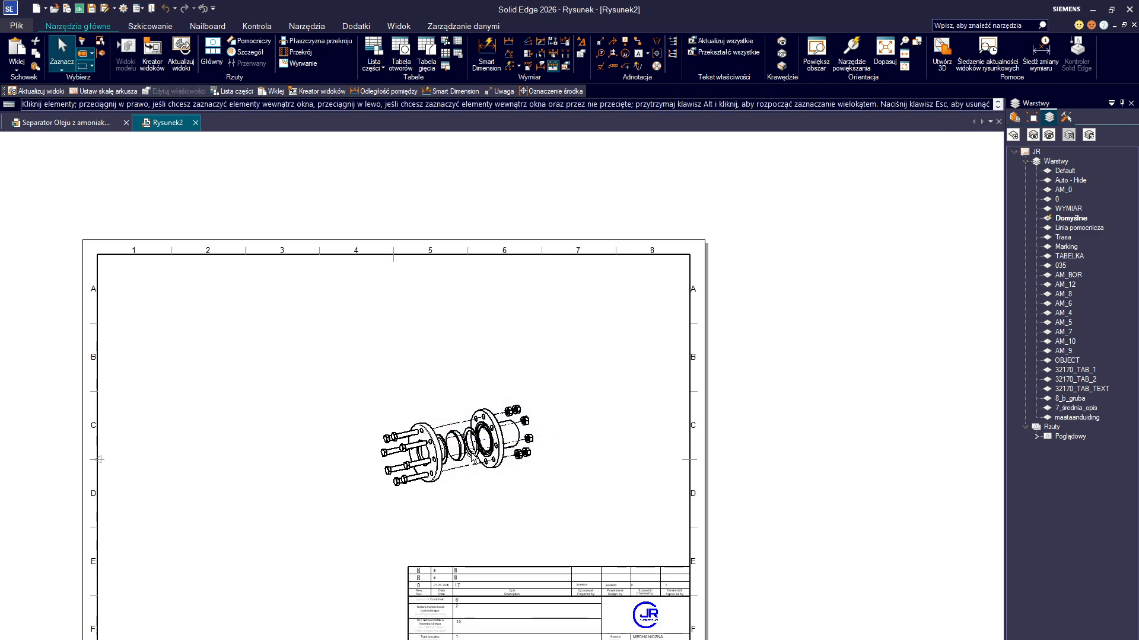
Step: Set the exploded view's scale to 1:2 and move the view onto the sheet above the title block
left_click(508, 440)
key("Escape")
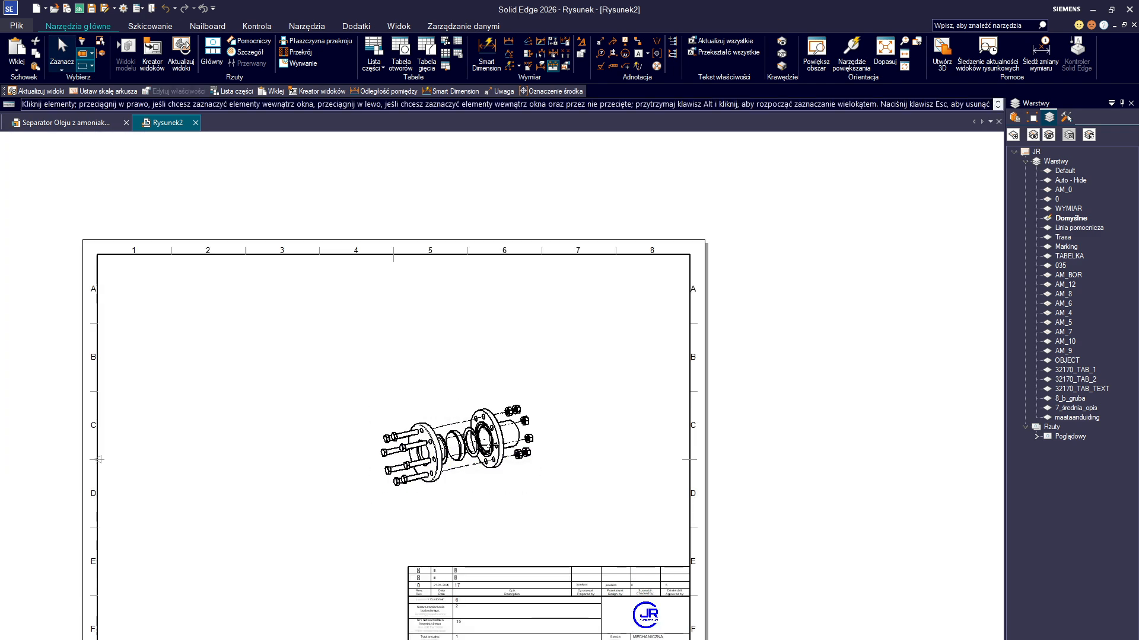
left_click(491, 444)
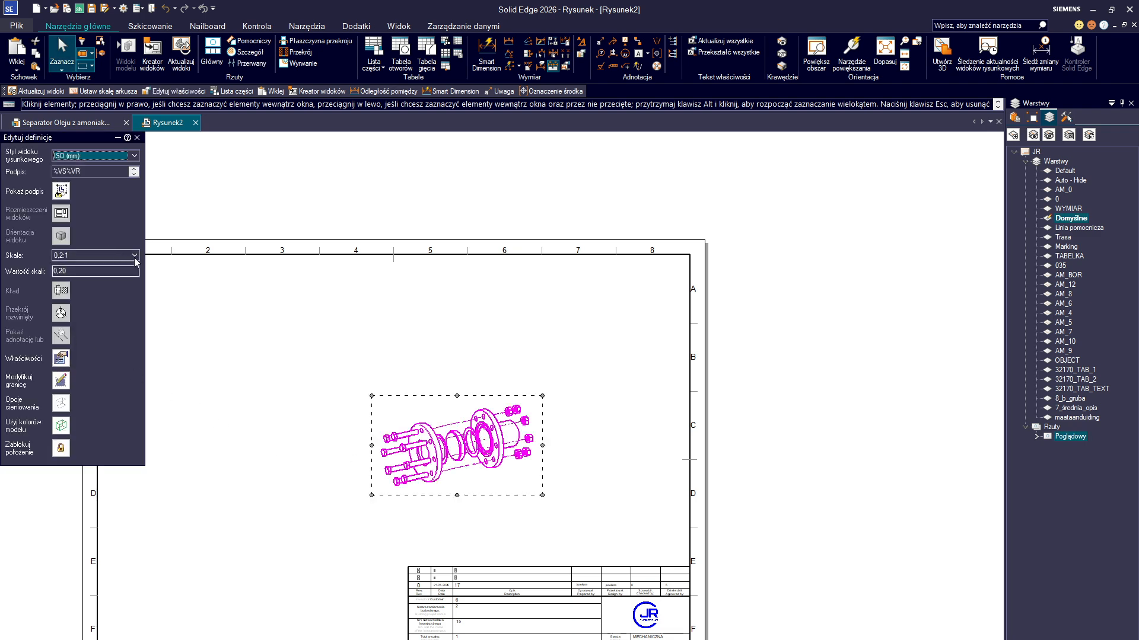
left_click(135, 256)
left_click(72, 311)
left_click_drag(393, 423, 292, 399)
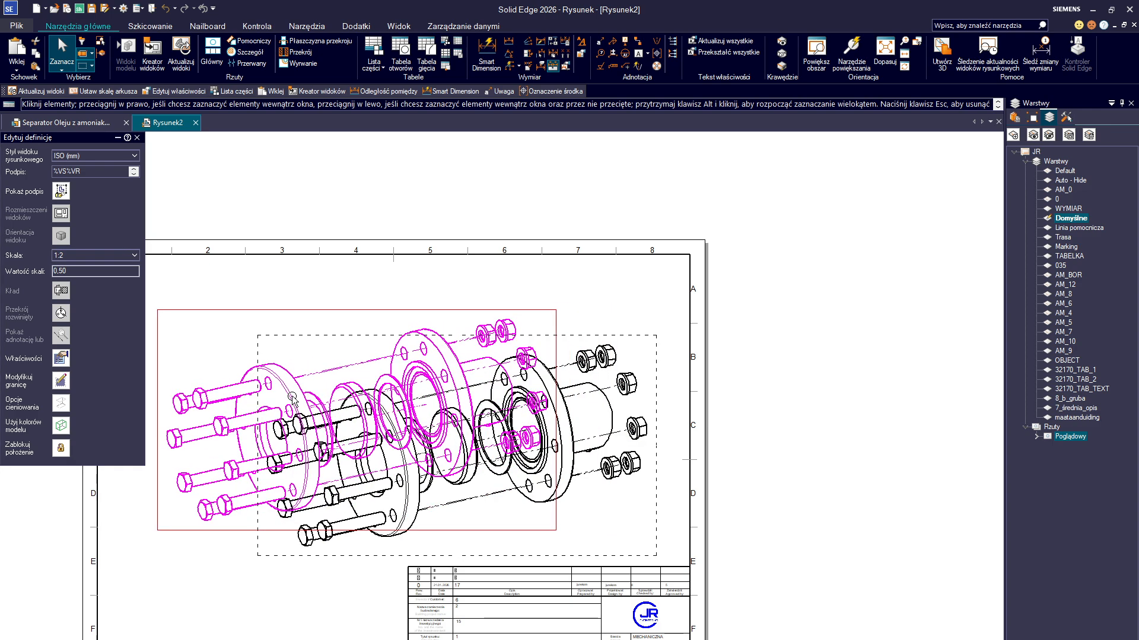
left_click(635, 468)
middle_click_drag(633, 467, 721, 432)
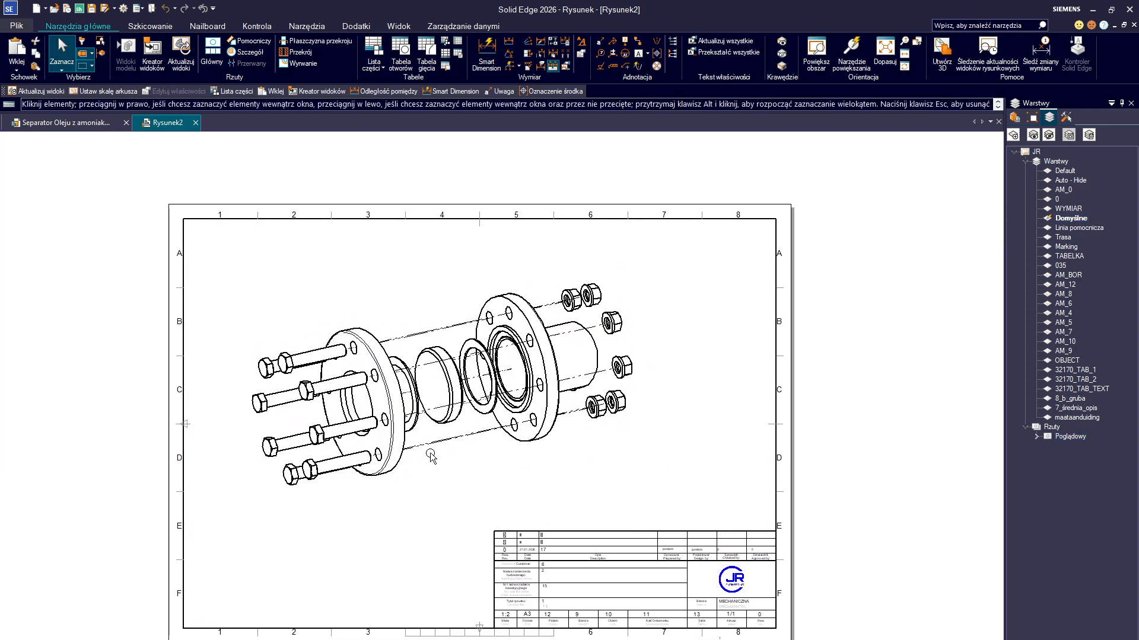
Step: Turn on model colours and shading with visible edges for the exploded view and update it
scroll(430, 454, "up", 2)
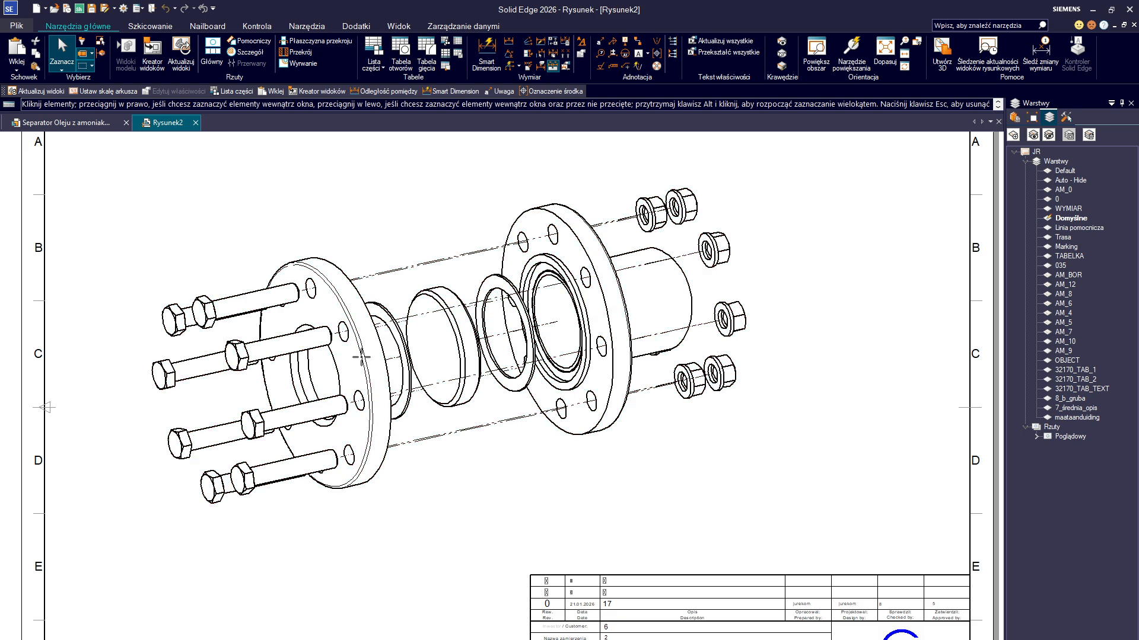
left_click(183, 495)
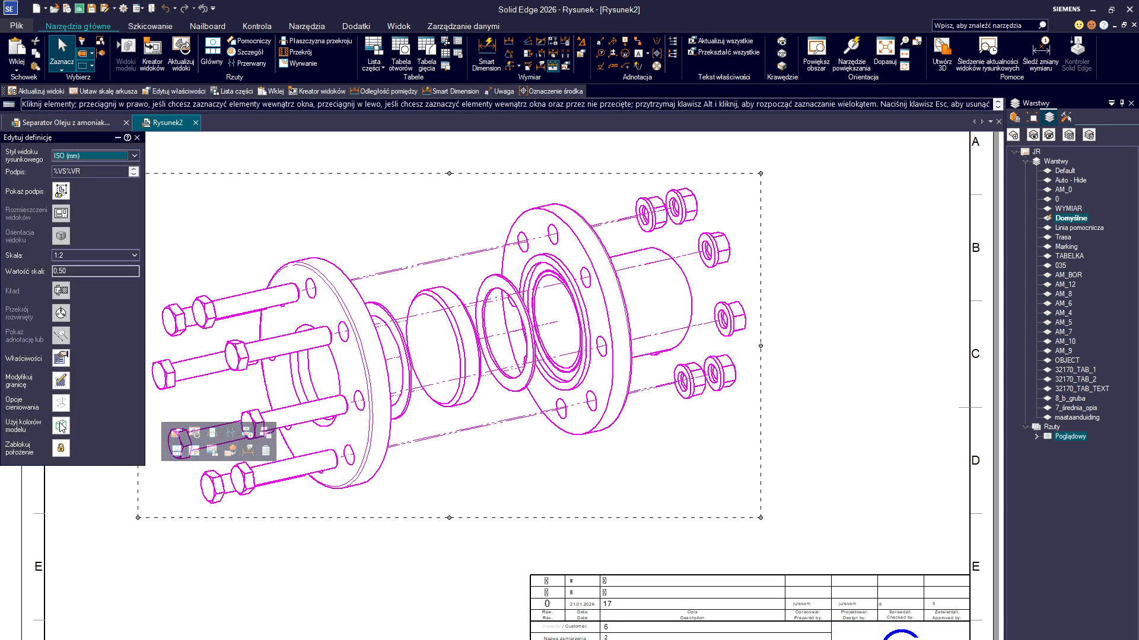
left_click(66, 434)
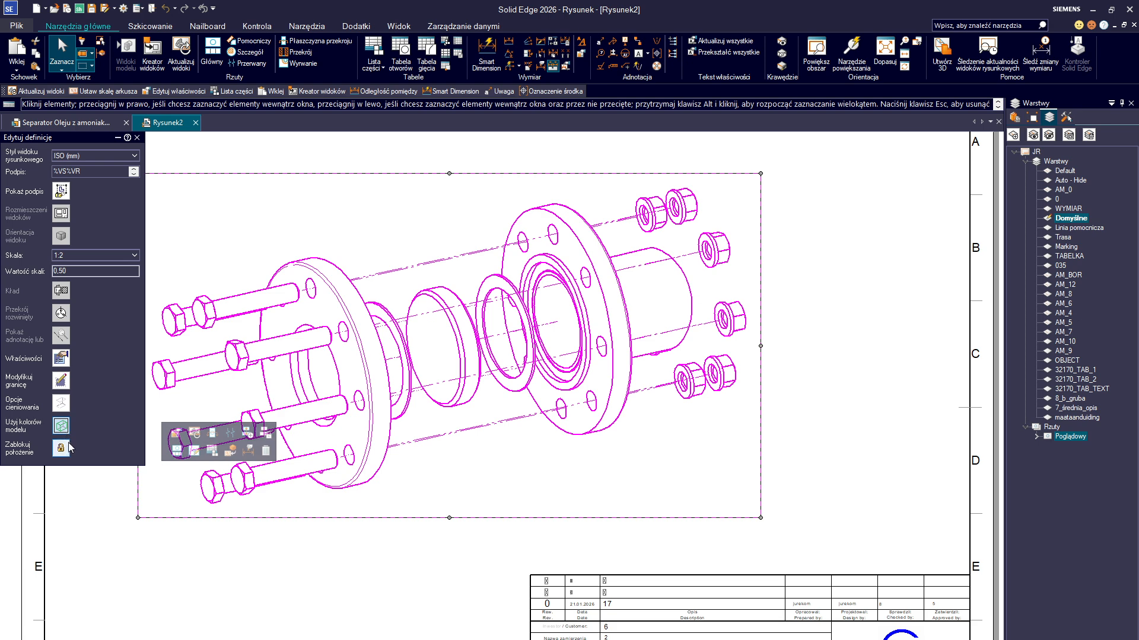
left_click(61, 403)
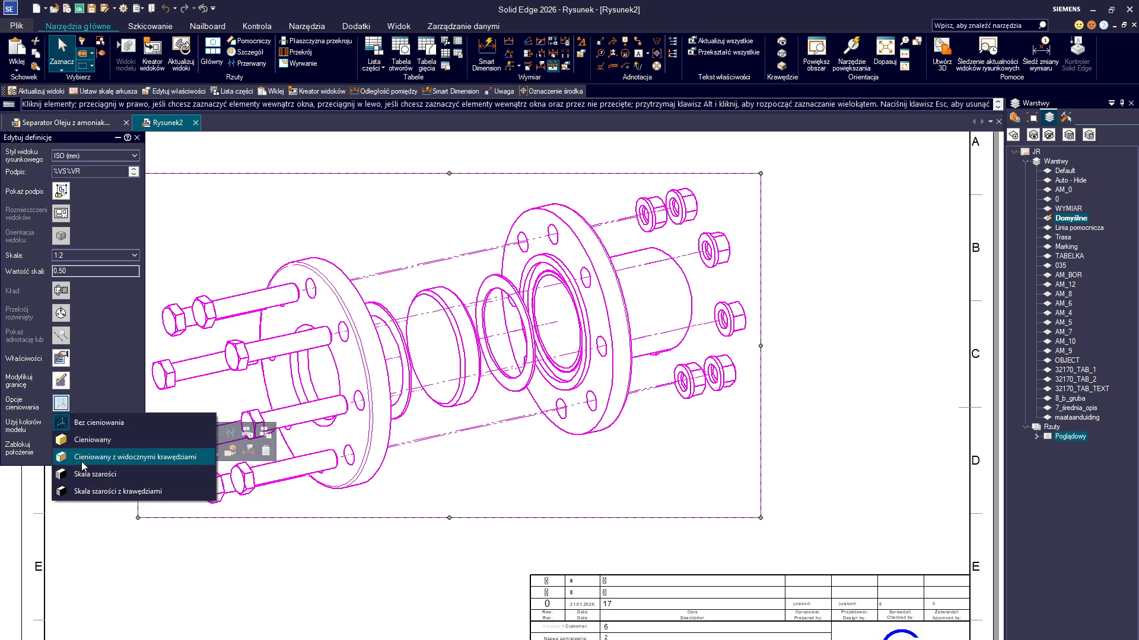
left_click(92, 439)
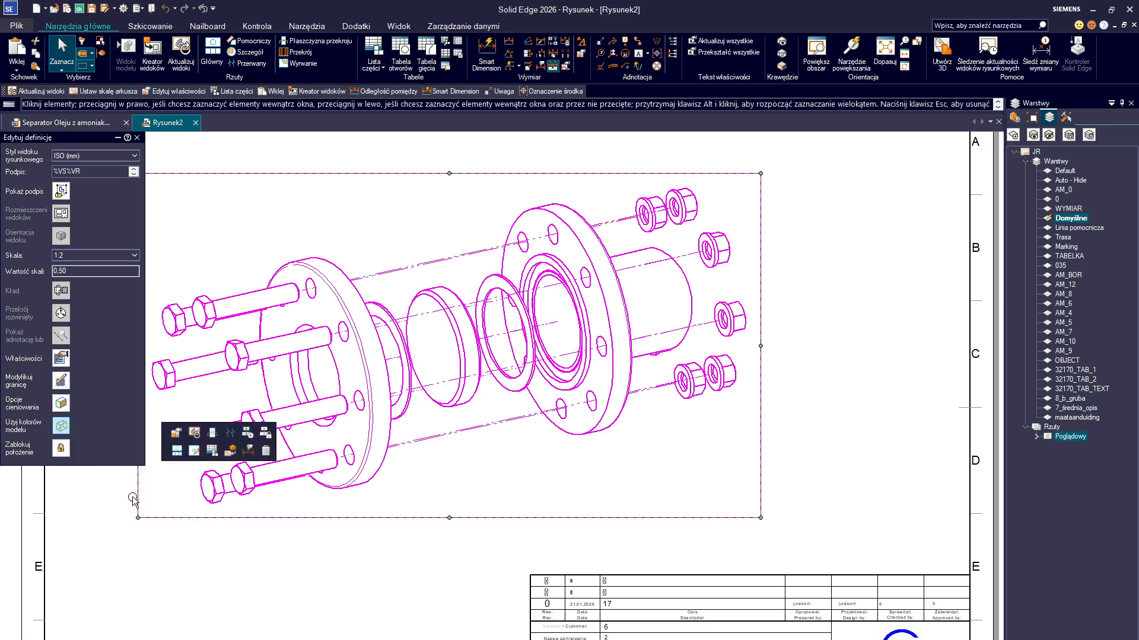
left_click(136, 138)
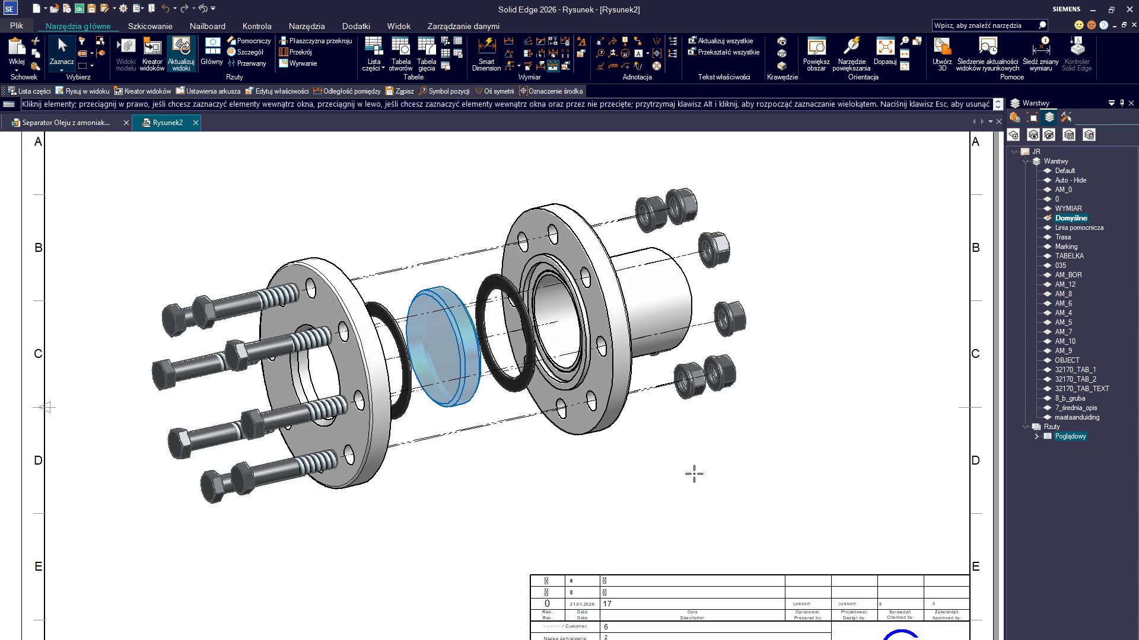
Step: Start a balloon with the saved settings Numer el. and attach it to the upper front bolt
left_click(845, 452)
middle_click_drag(847, 451, 894, 475)
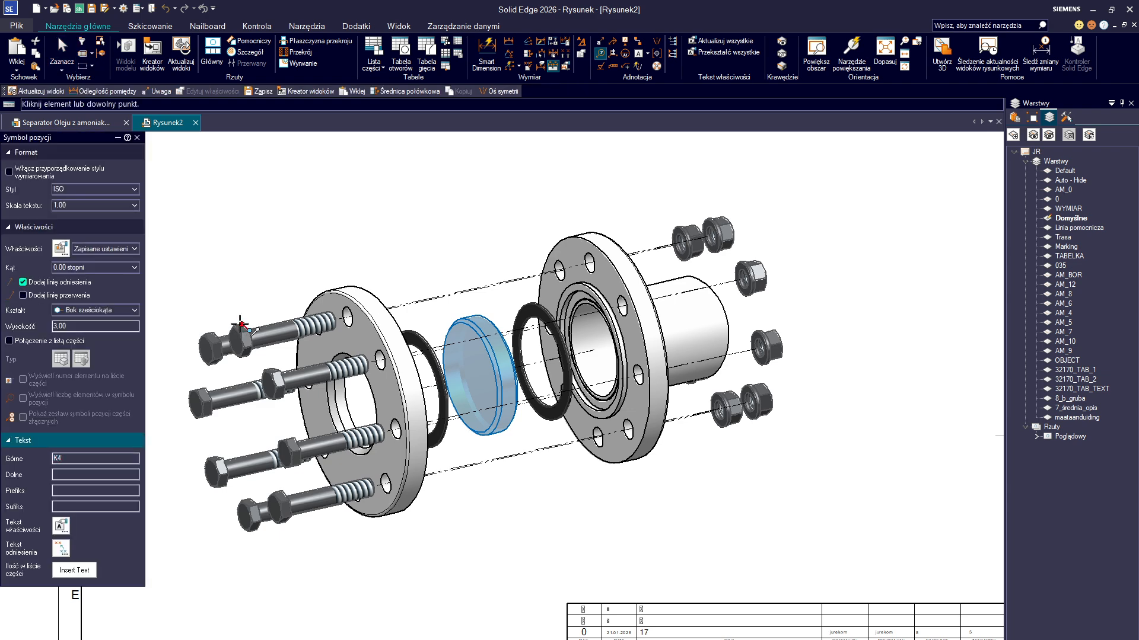
left_click(131, 250)
left_click(100, 280)
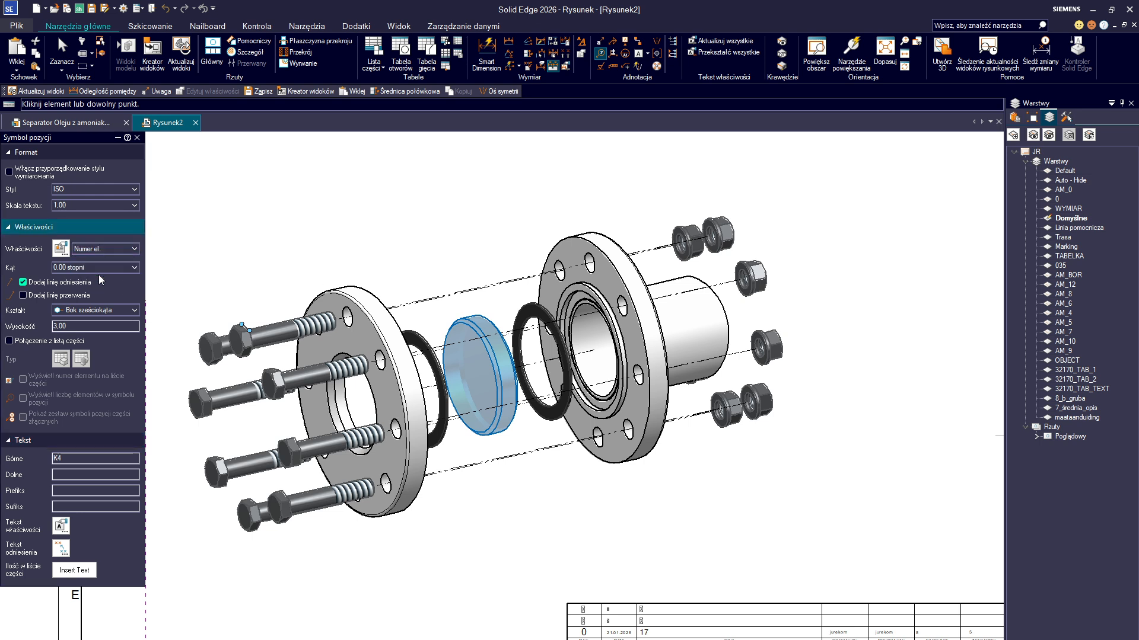
left_click(238, 322)
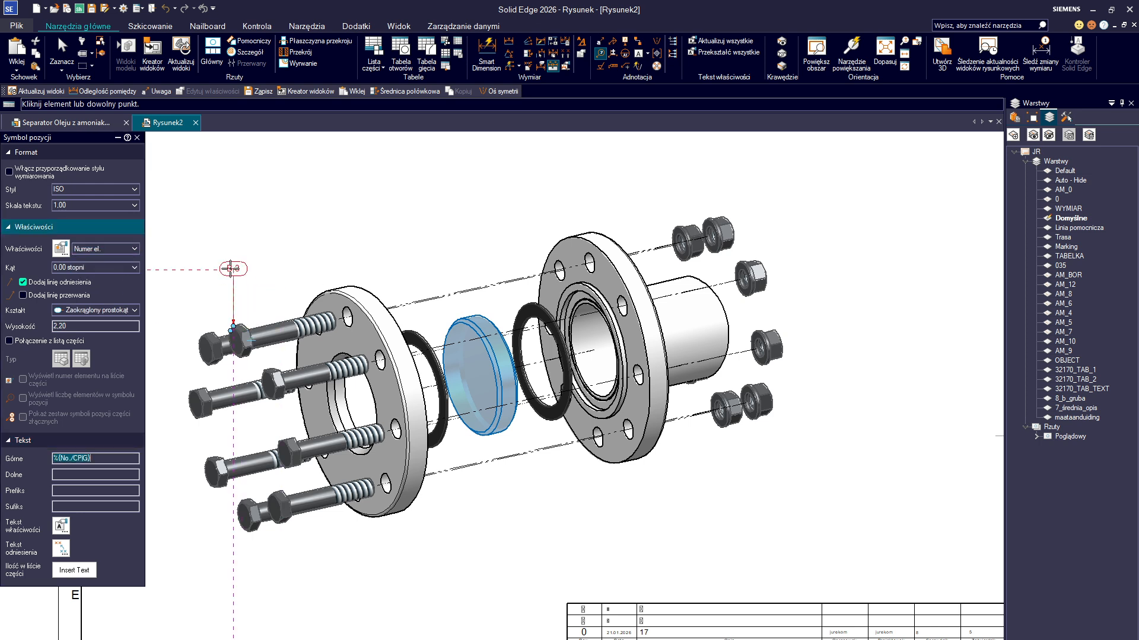
left_click(208, 284)
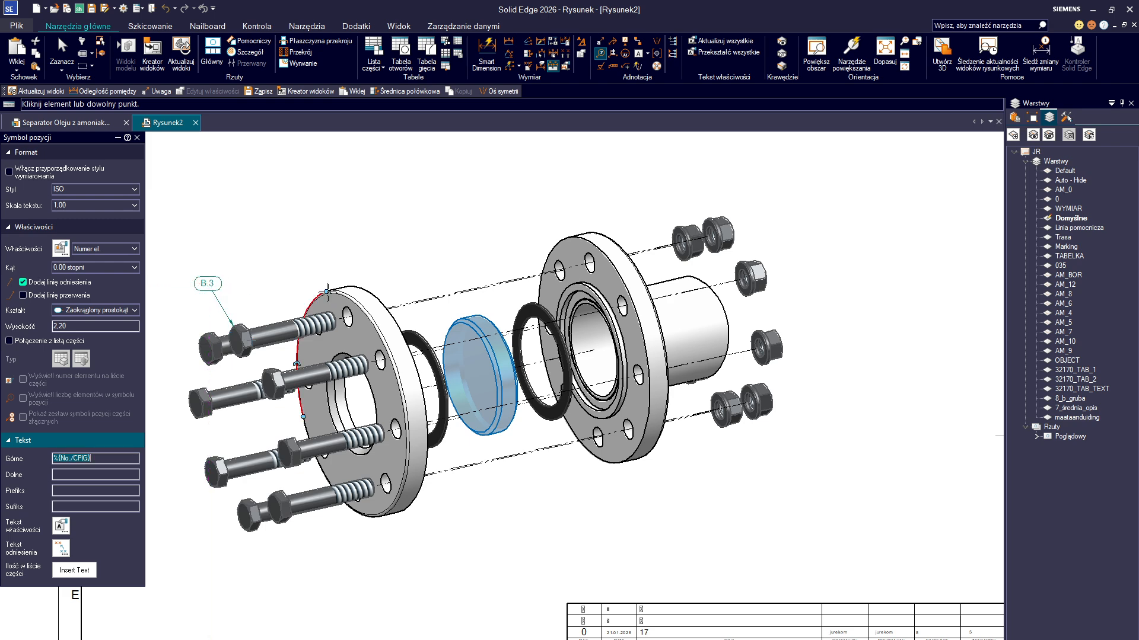
Step: Add item number balloons to the front flange, the front gasket and the sight glass
left_click(328, 292)
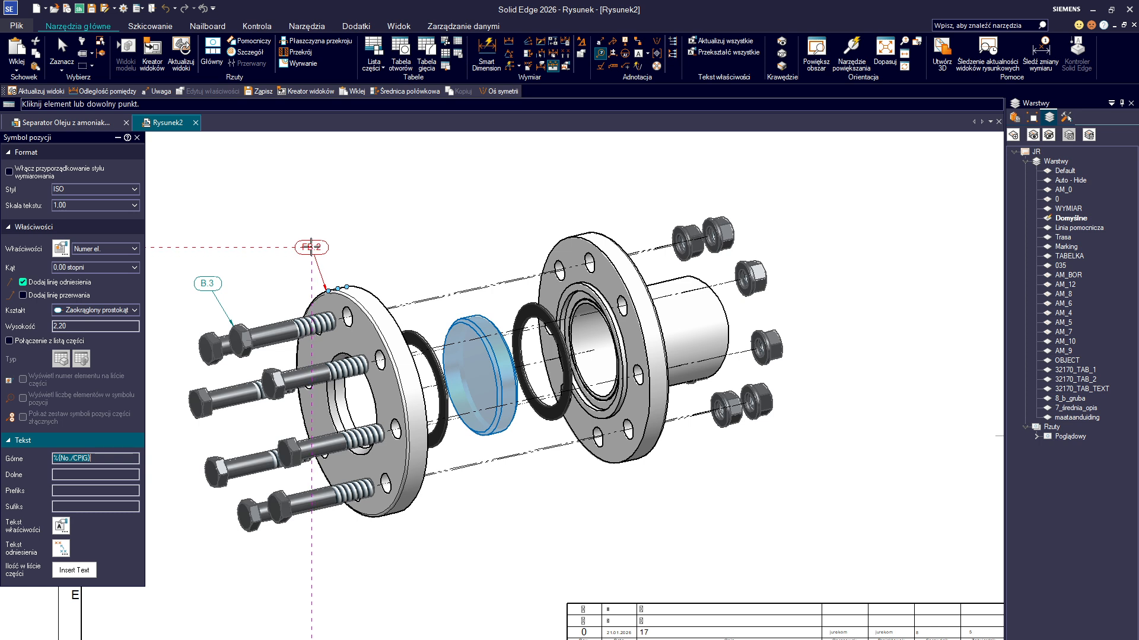
left_click(310, 246)
left_click(409, 329)
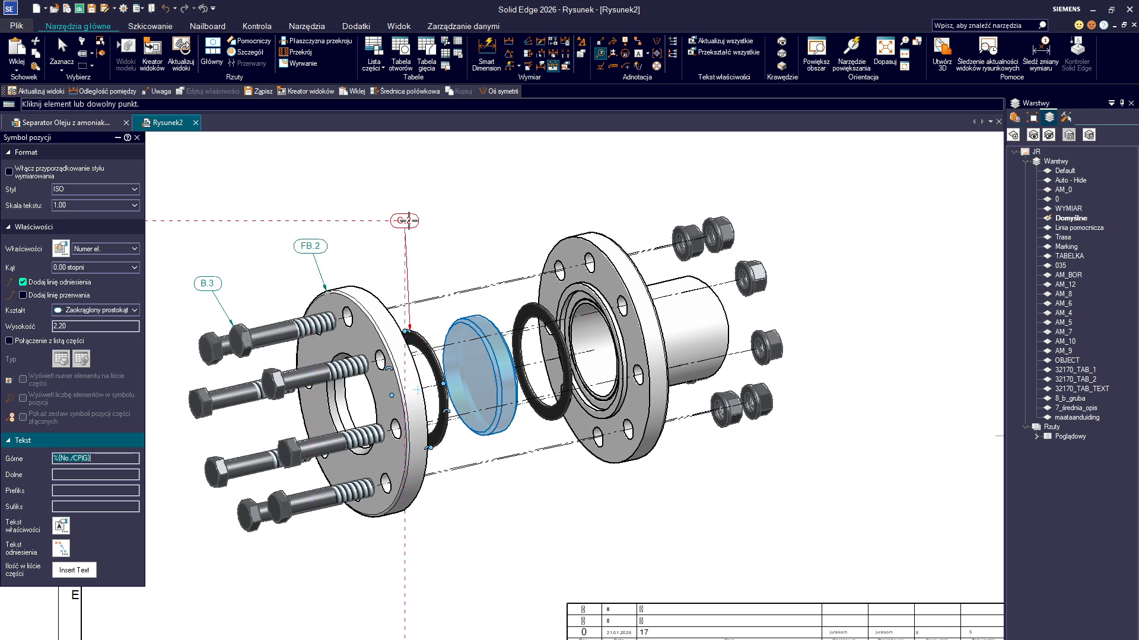
left_click(404, 227)
left_click(474, 315)
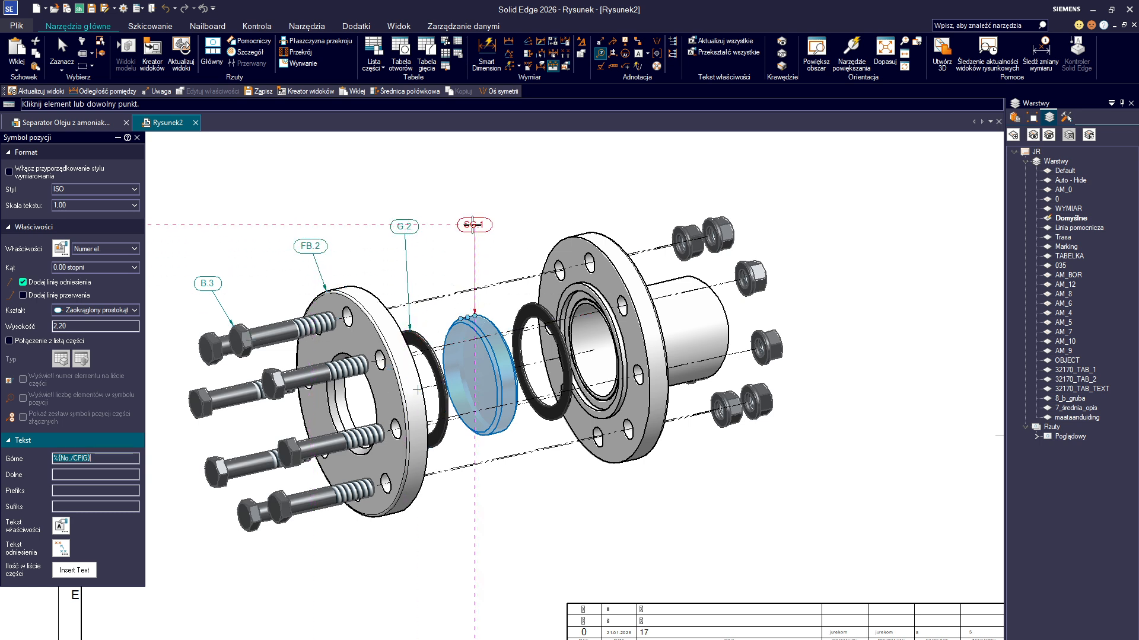
left_click(473, 224)
Step: Add item number balloons at the rear gasket, the rear flange, and an upper washer and nut
left_click(538, 307)
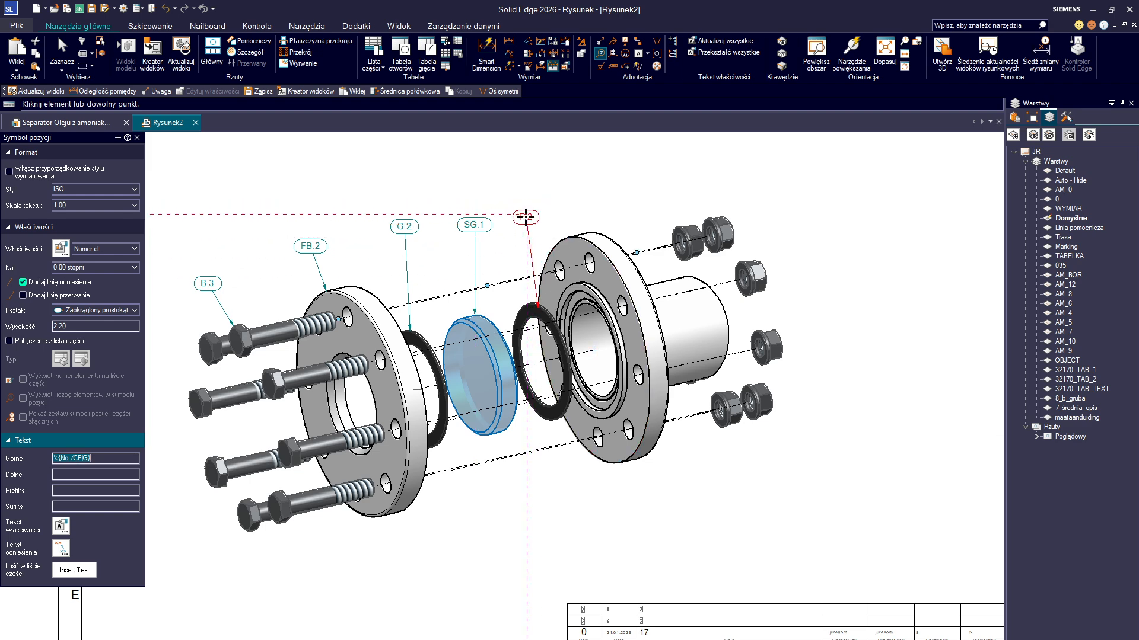
left_click(520, 224)
left_click(577, 235)
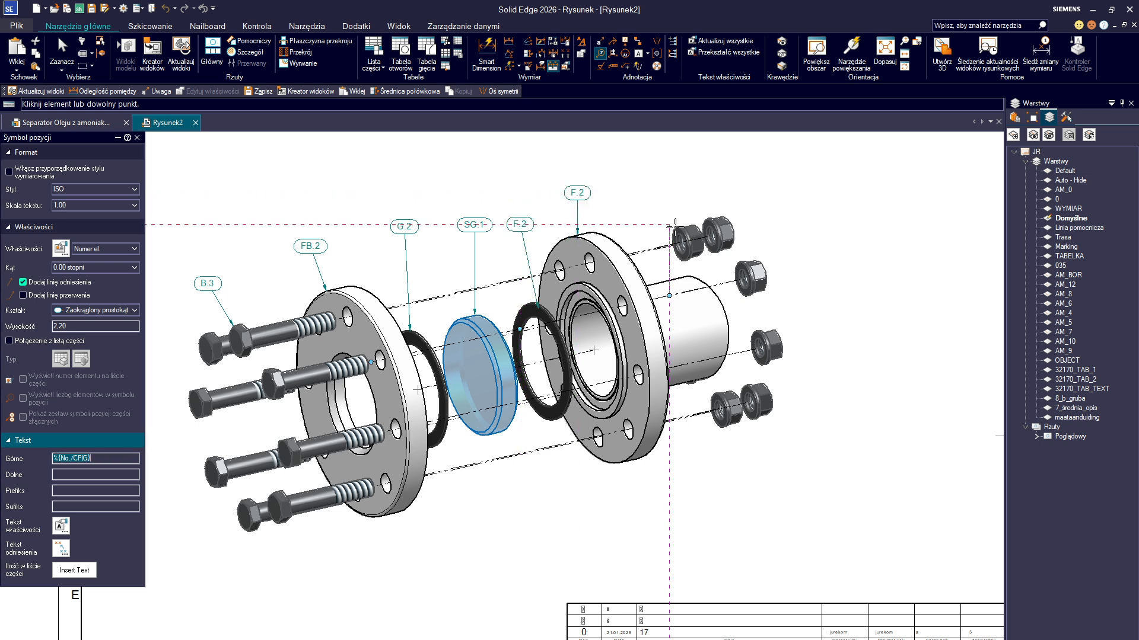
left_click(677, 226)
left_click(694, 224)
left_click(708, 176)
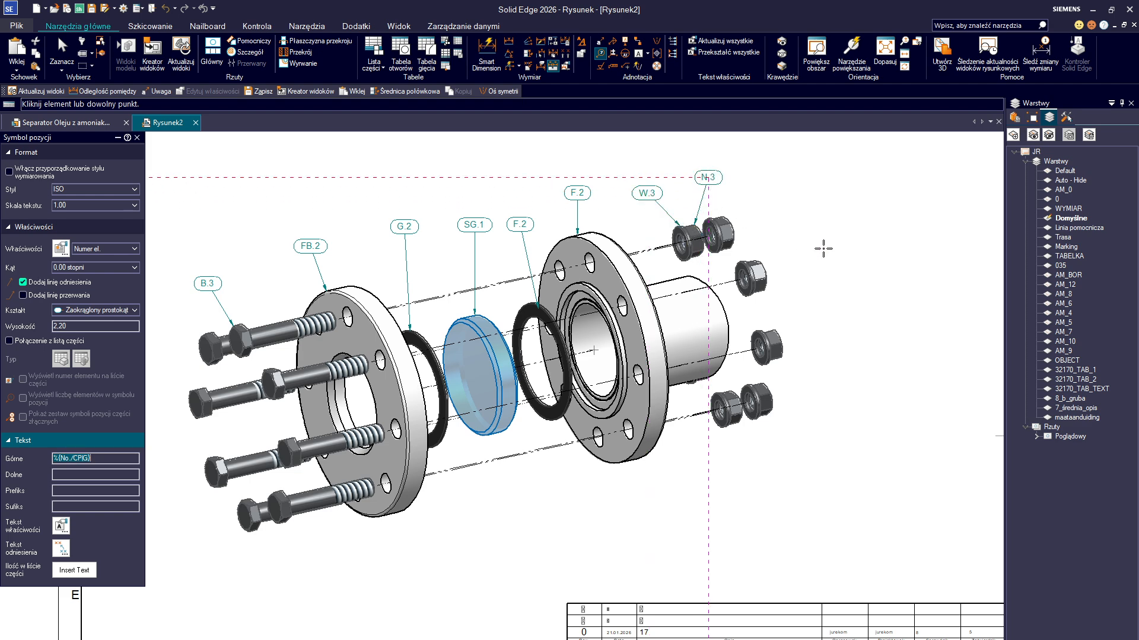
key("Escape")
Step: Shift the ballooned exploded view to the right so that it sits more centrally on the A3 sheet
scroll(798, 303, "down", 5)
scroll(671, 424, "up", 5)
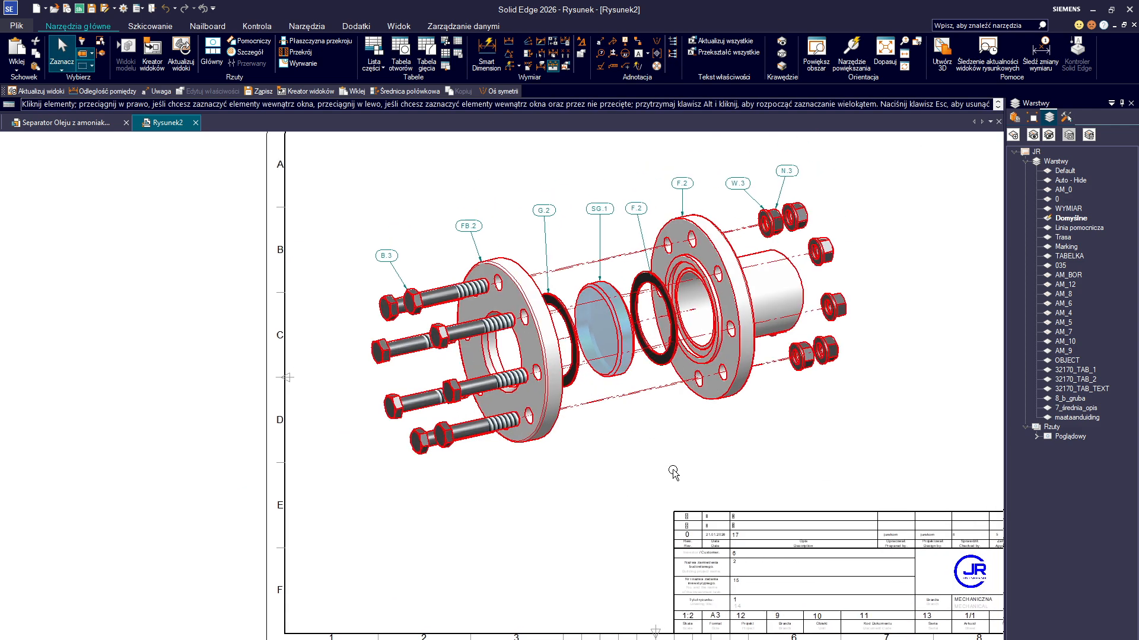
left_click(670, 438)
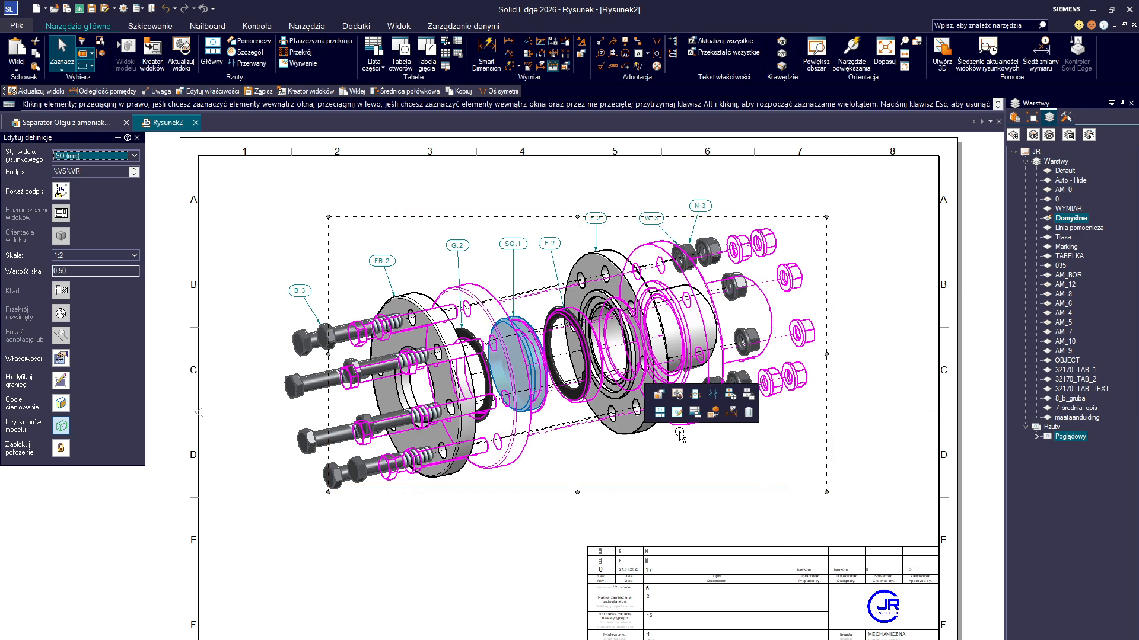
left_click(556, 511)
scroll(521, 465, "up", 3)
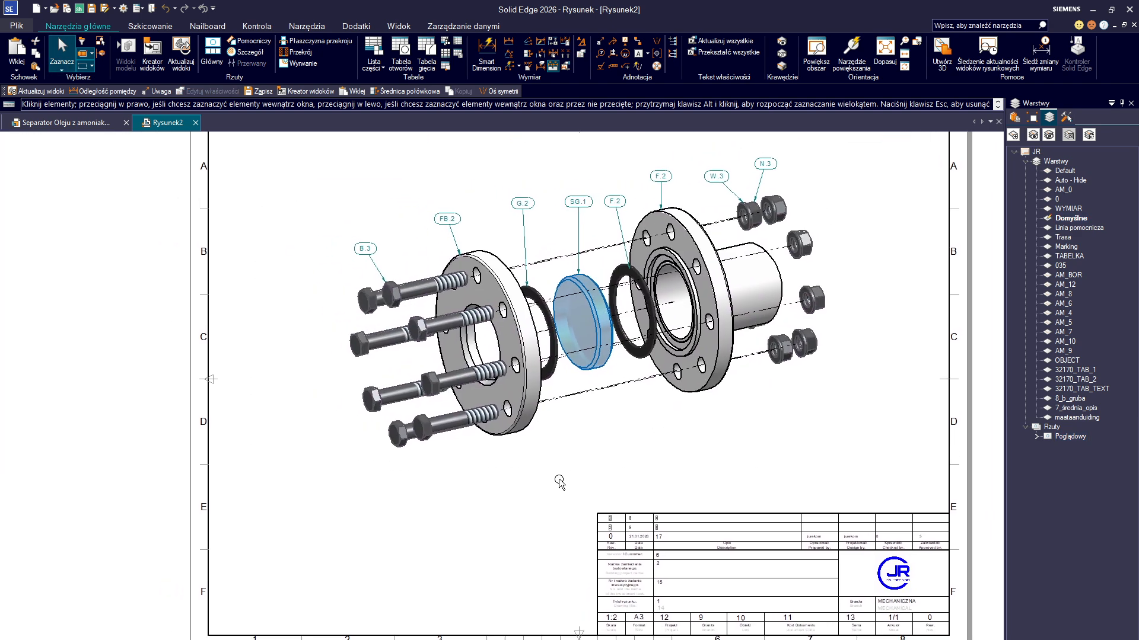
middle_click_drag(559, 480, 561, 495)
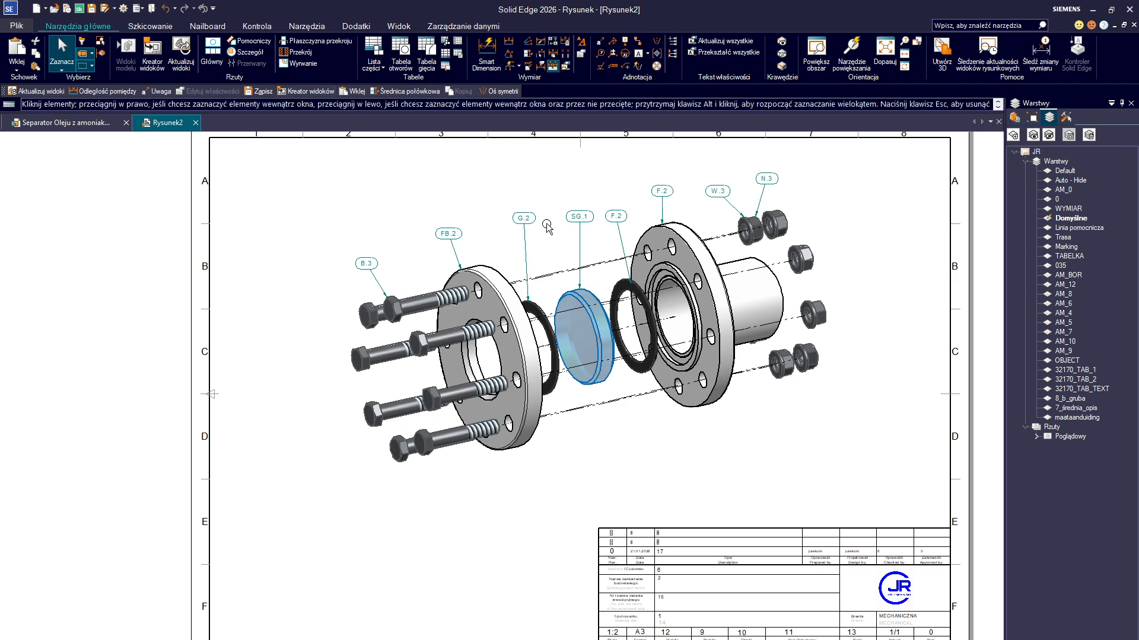
mouse_move(380, 249)
middle_mouse_down()
mouse_move(249, 298)
mouse_move(263, 276)
middle_mouse_up()
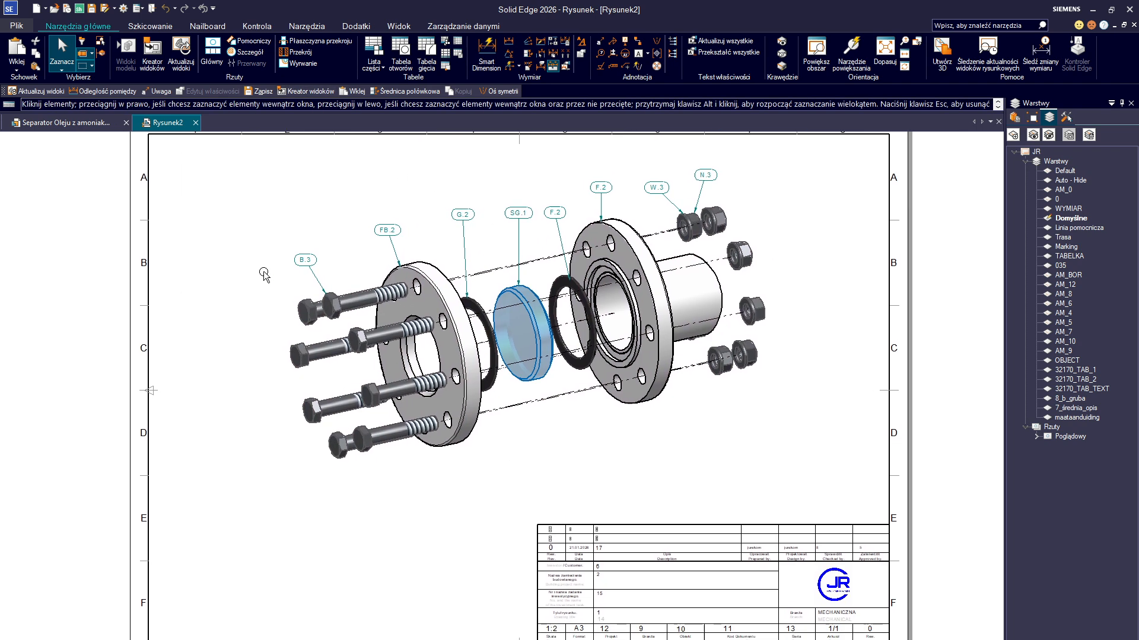